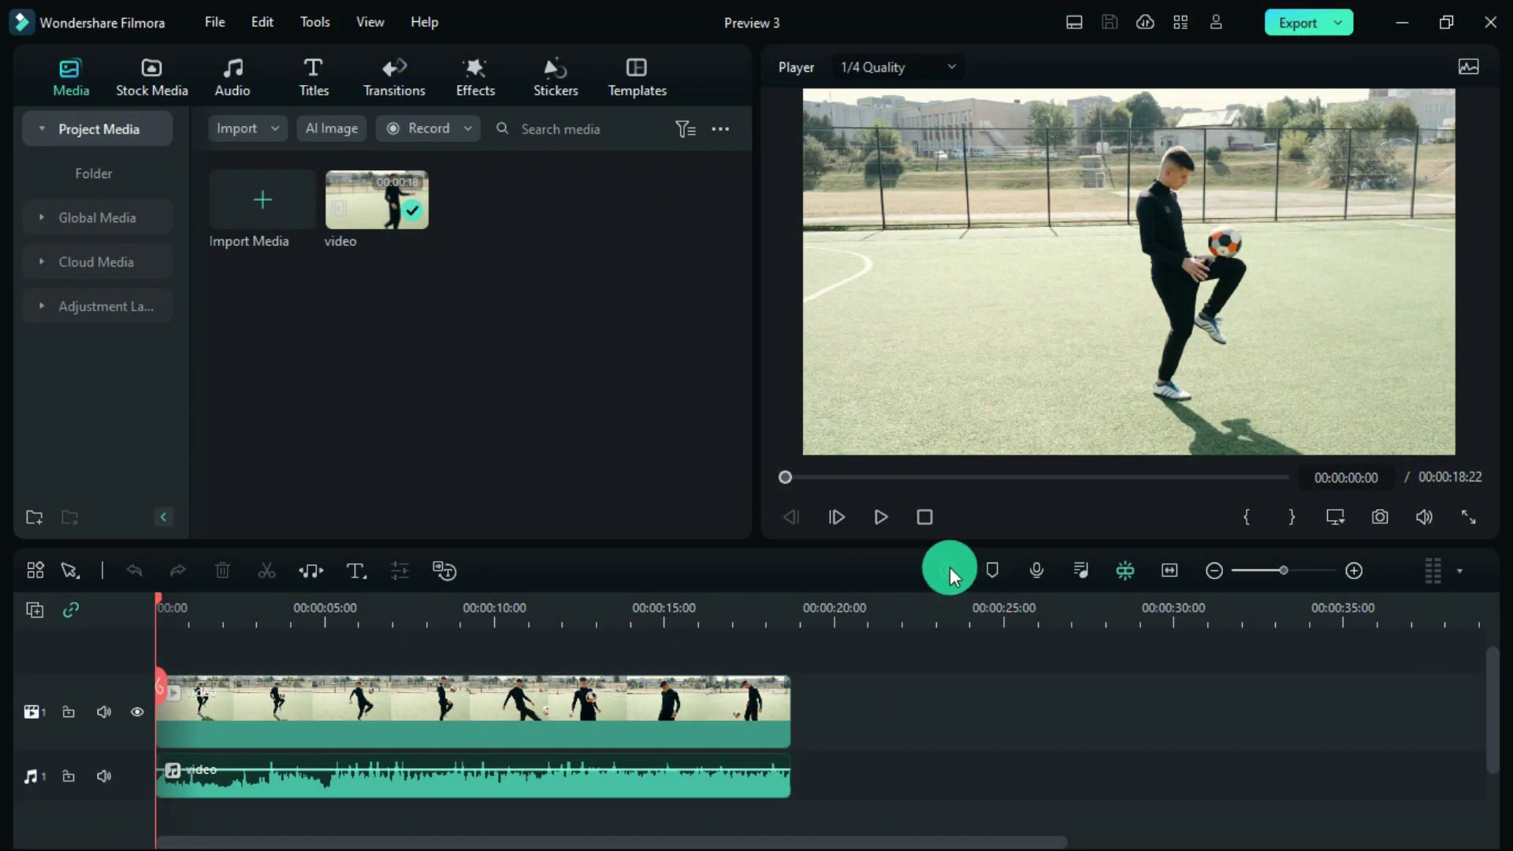
Play the football clip preview and pause it around 00:00:06:05
{"action": "left_click", "coordinate": [879, 526]}
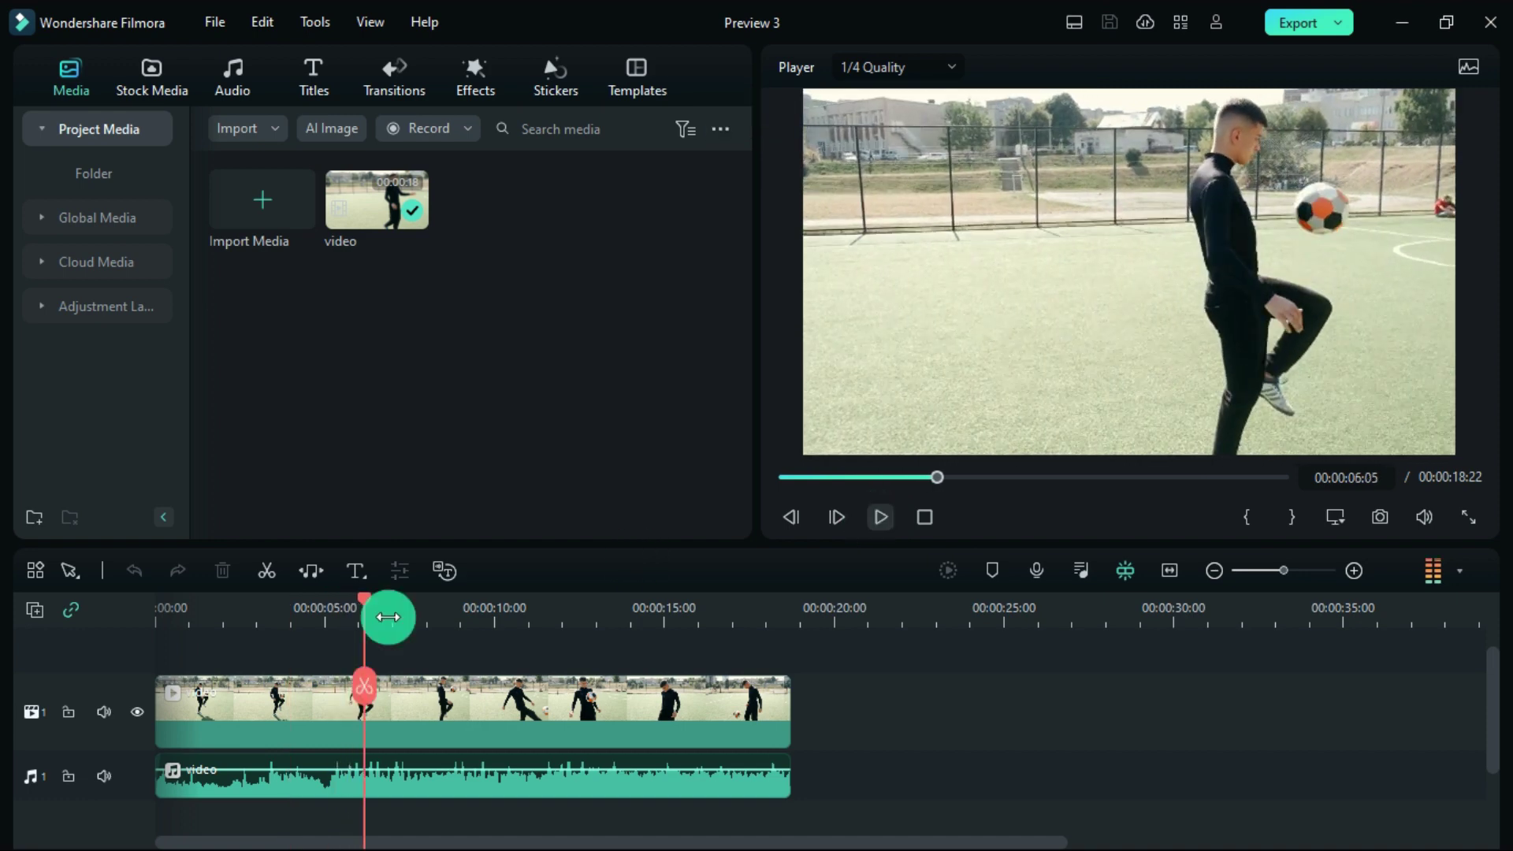
{"action": "key", "text": "space"}
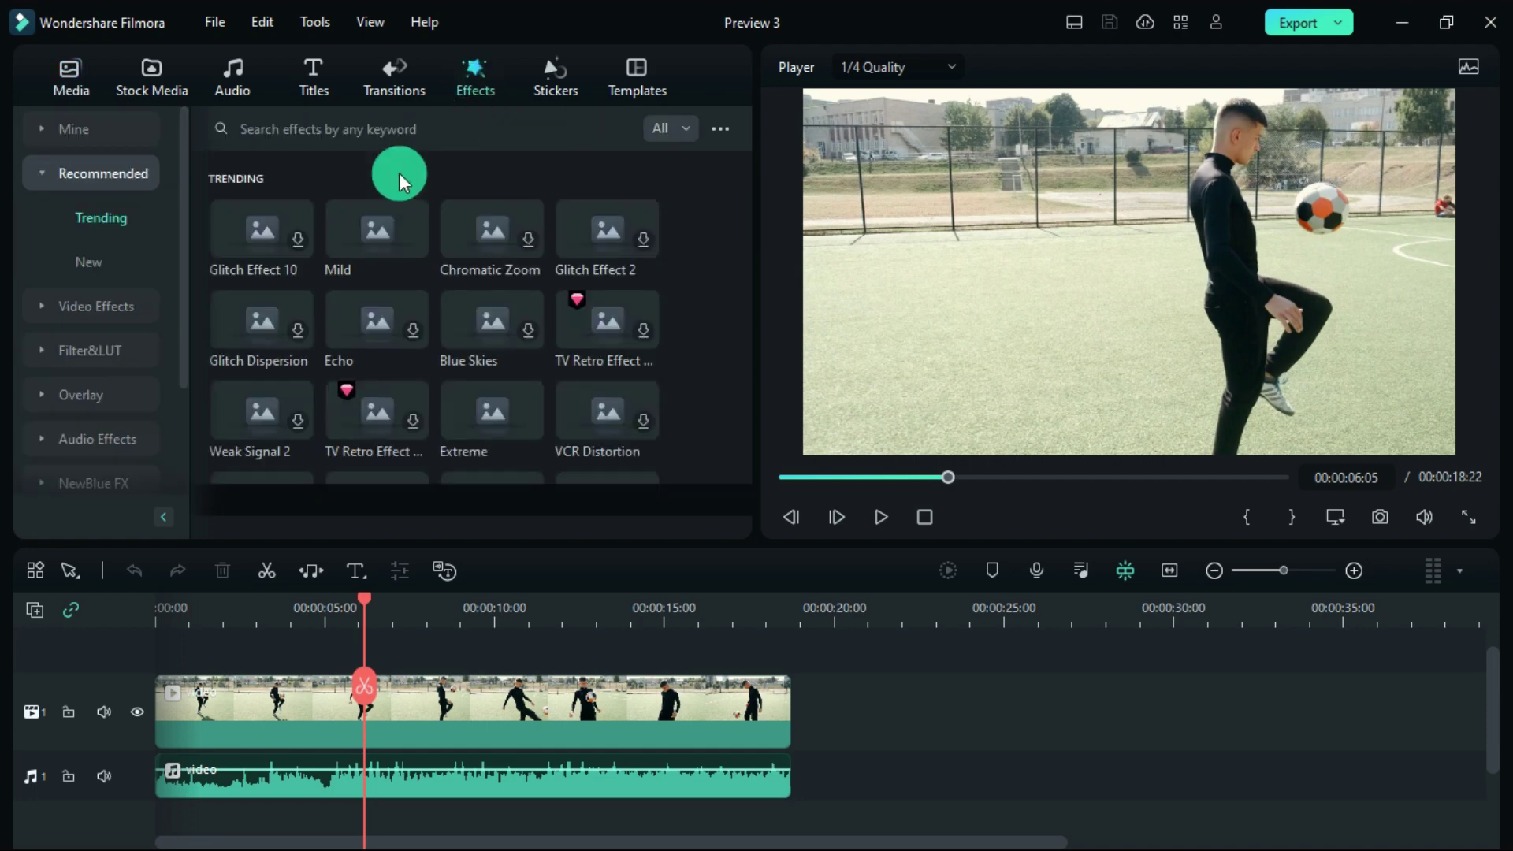
Put Audio-Driven Glitch 03 on track 2 and stretch it to the football clip's end
{"action": "left_click", "coordinate": [74, 439]}
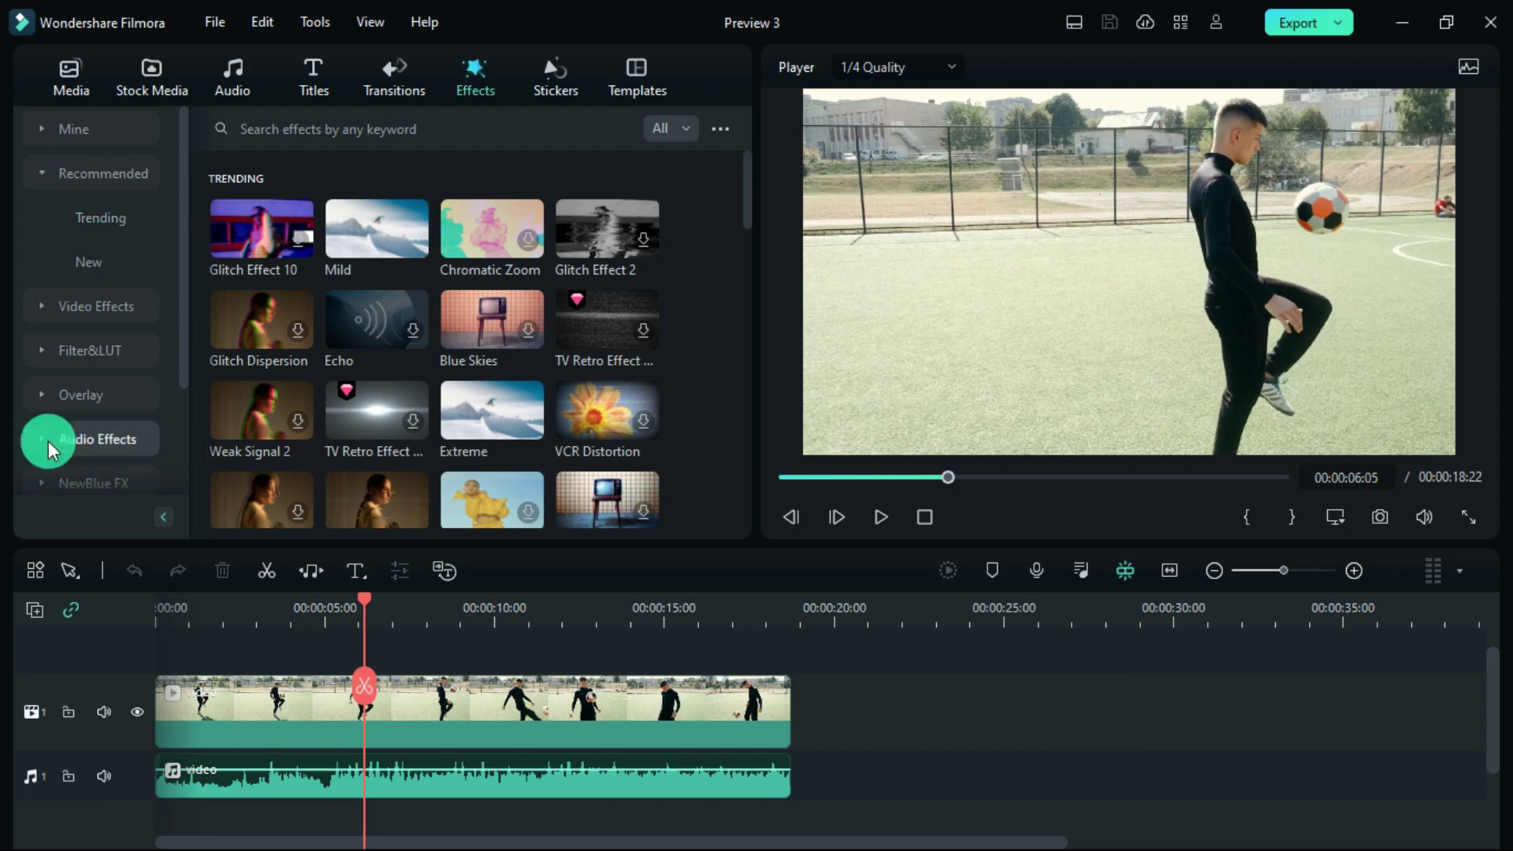
{"action": "left_click", "coordinate": [126, 394]}
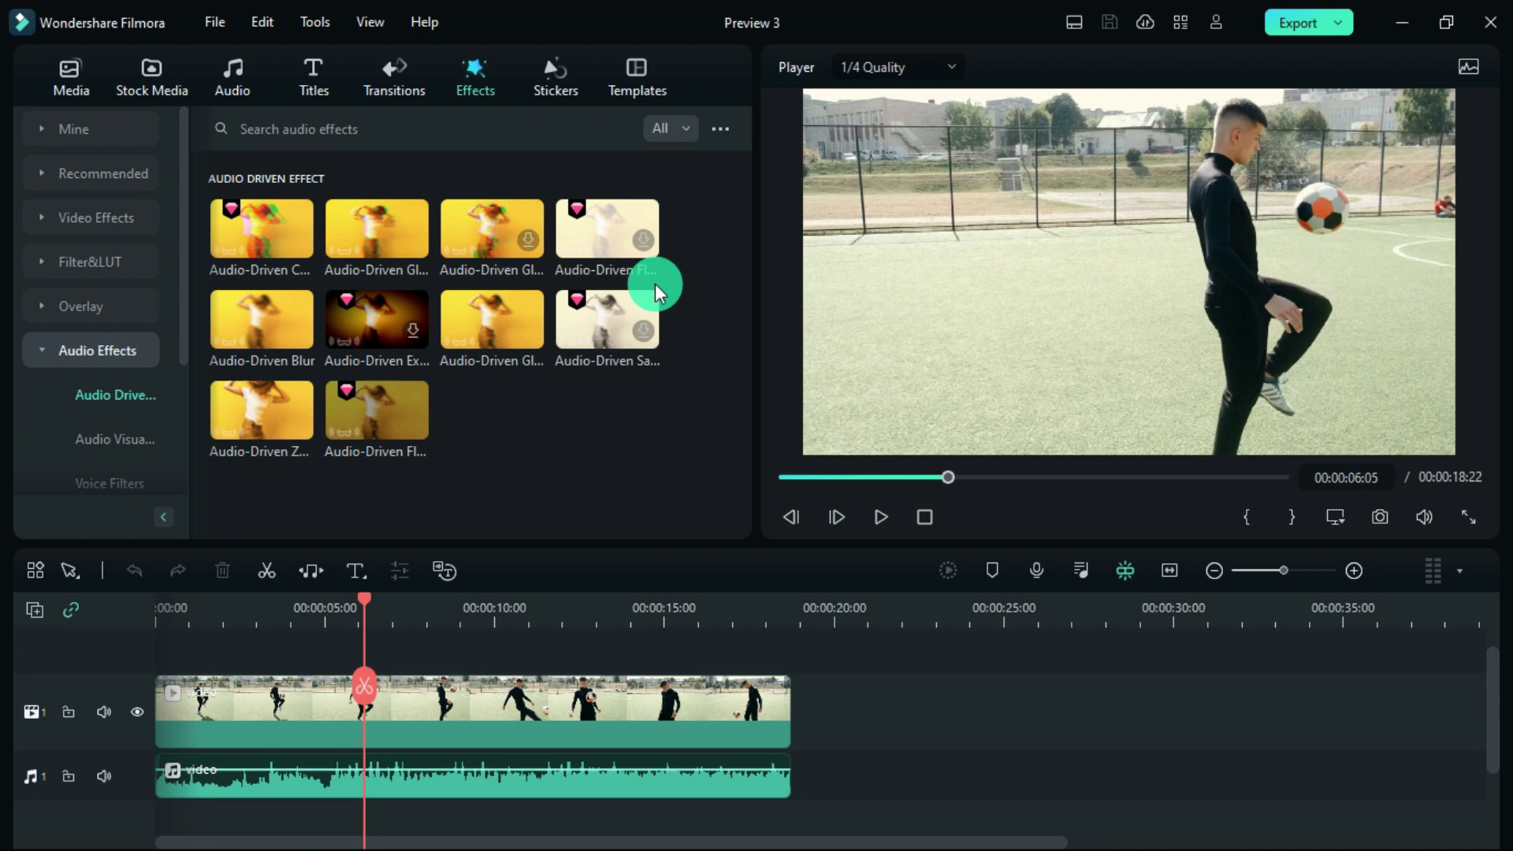
{"action": "mouse_move", "coordinate": [493, 320]}
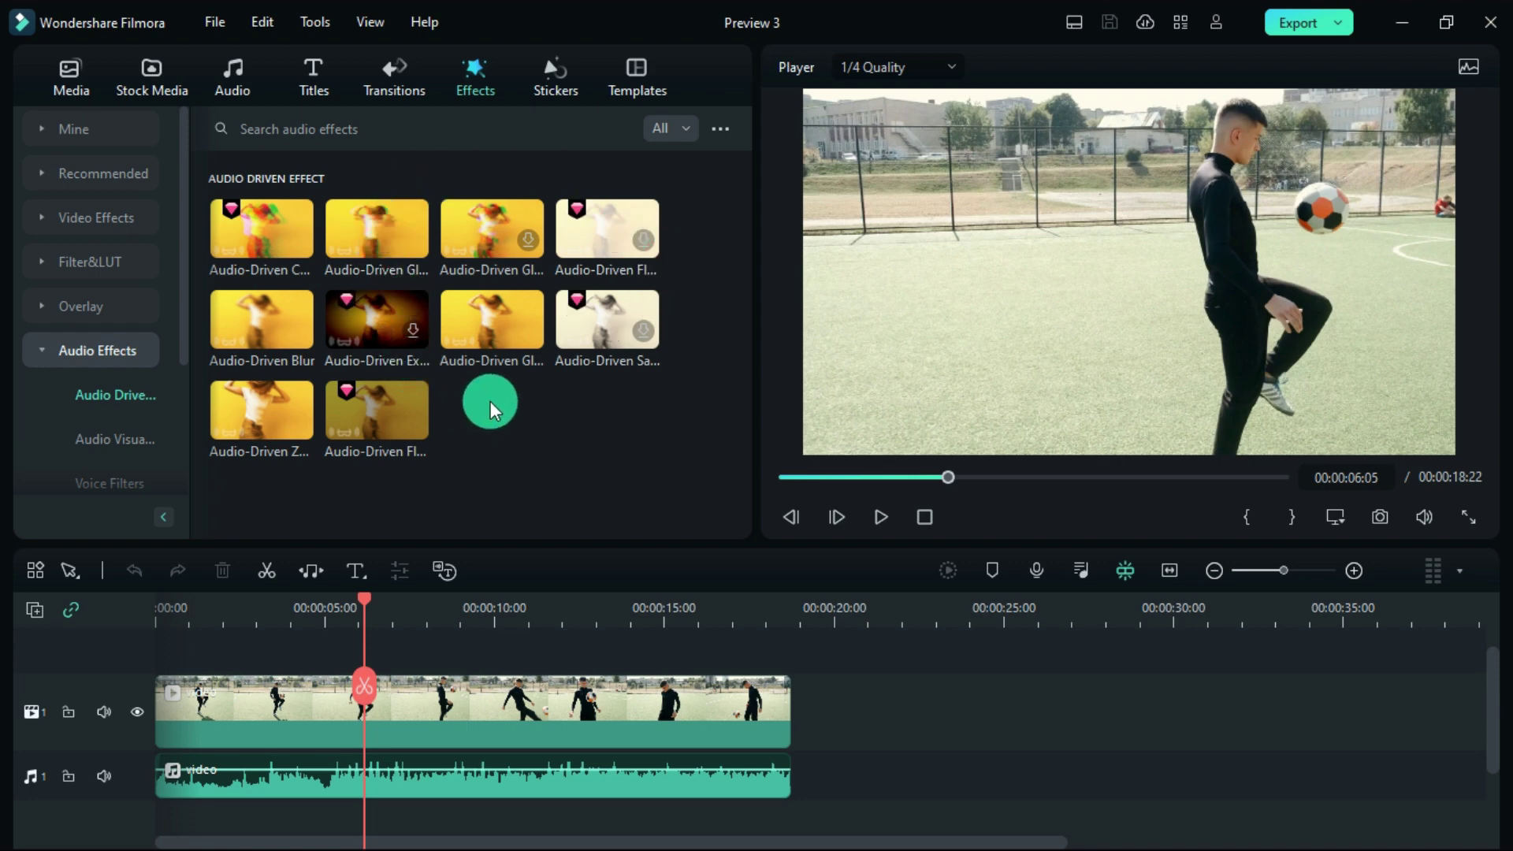
{"action": "left_click", "coordinate": [351, 237]}
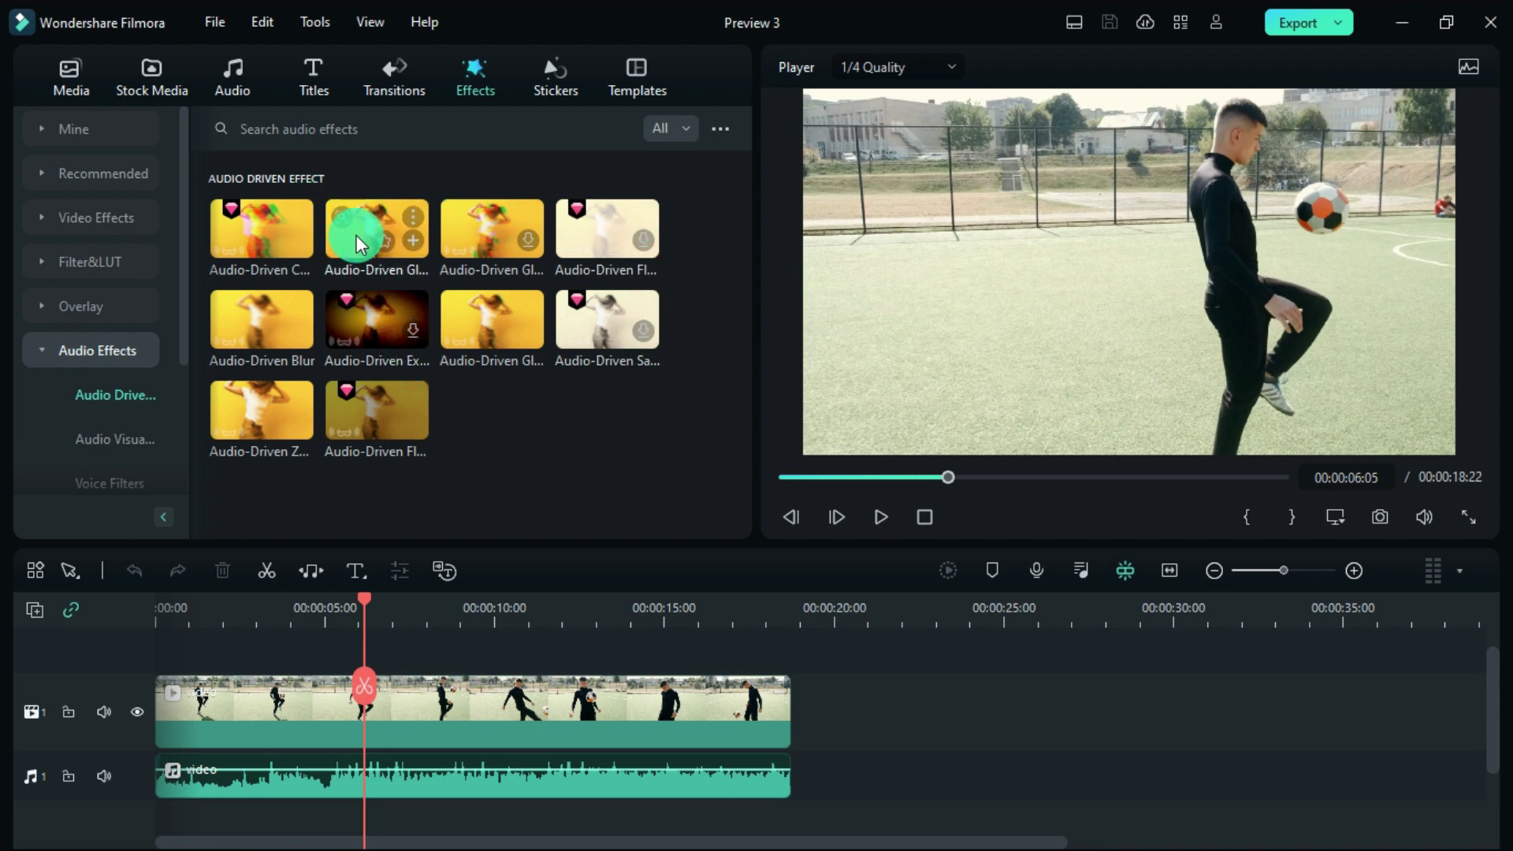
{"action": "mouse_move", "coordinate": [405, 394]}
{"action": "left_mouse_down"}
{"action": "mouse_move", "coordinate": [285, 676]}
{"action": "mouse_move", "coordinate": [167, 662]}
{"action": "left_mouse_up"}
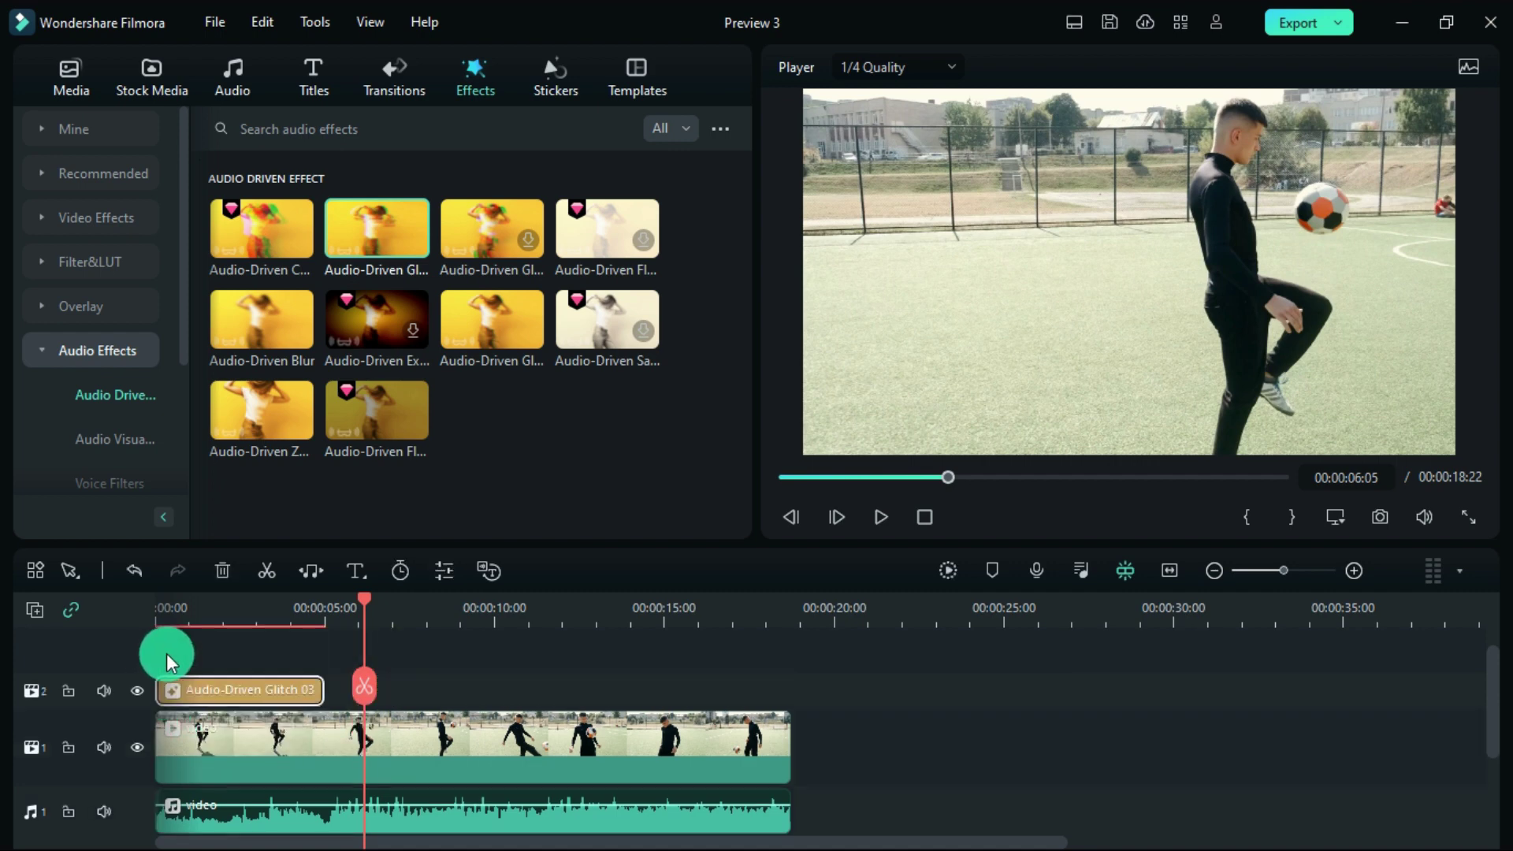
{"action": "left_click_drag", "start_coordinate": [324, 686], "coordinate": [659, 696]}
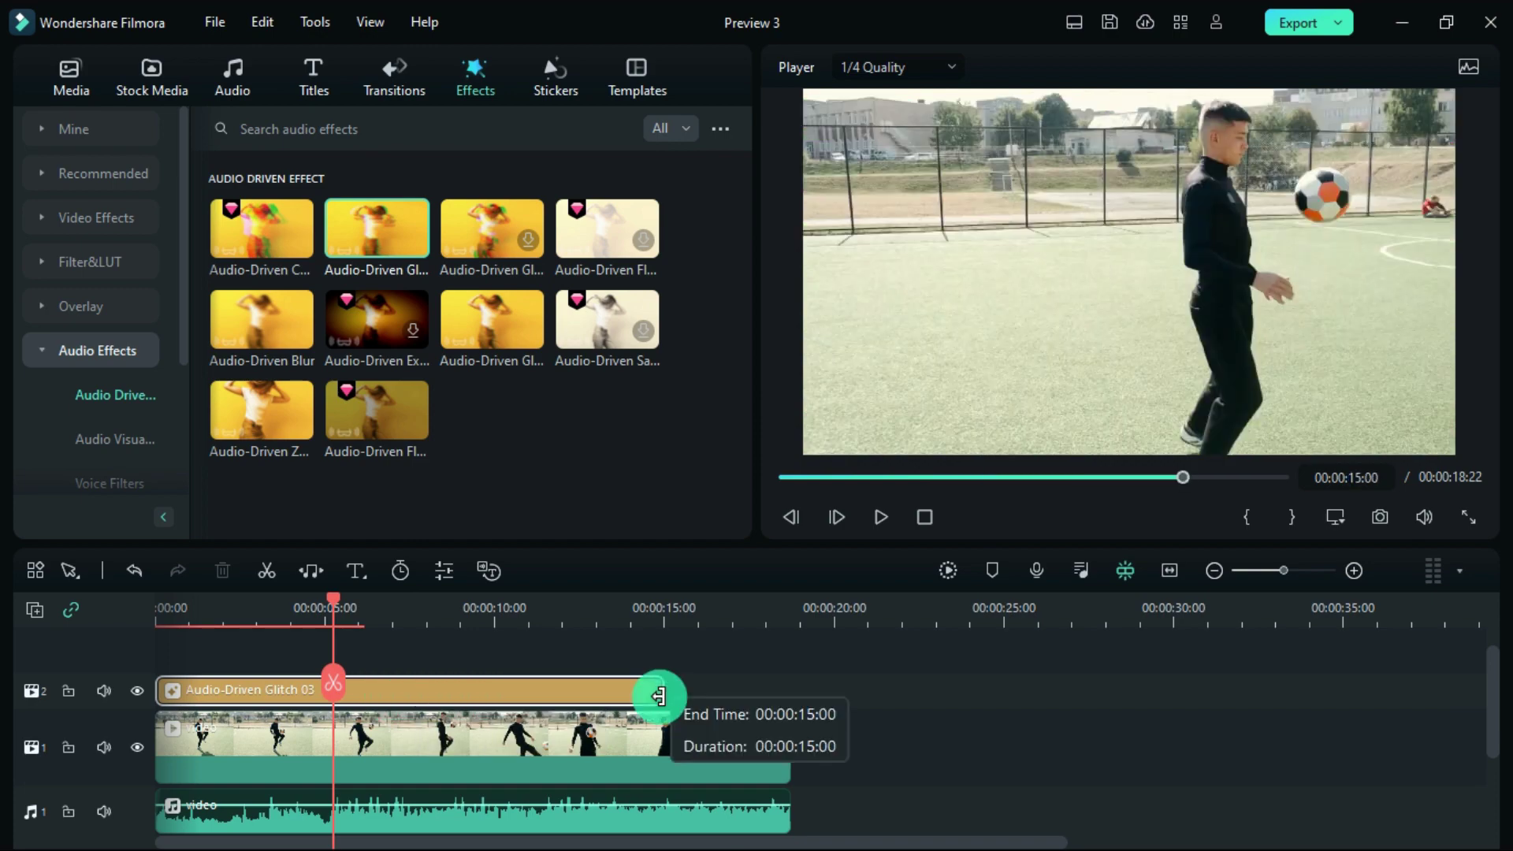
{"action": "left_click_drag", "start_coordinate": [659, 696], "coordinate": [781, 717]}
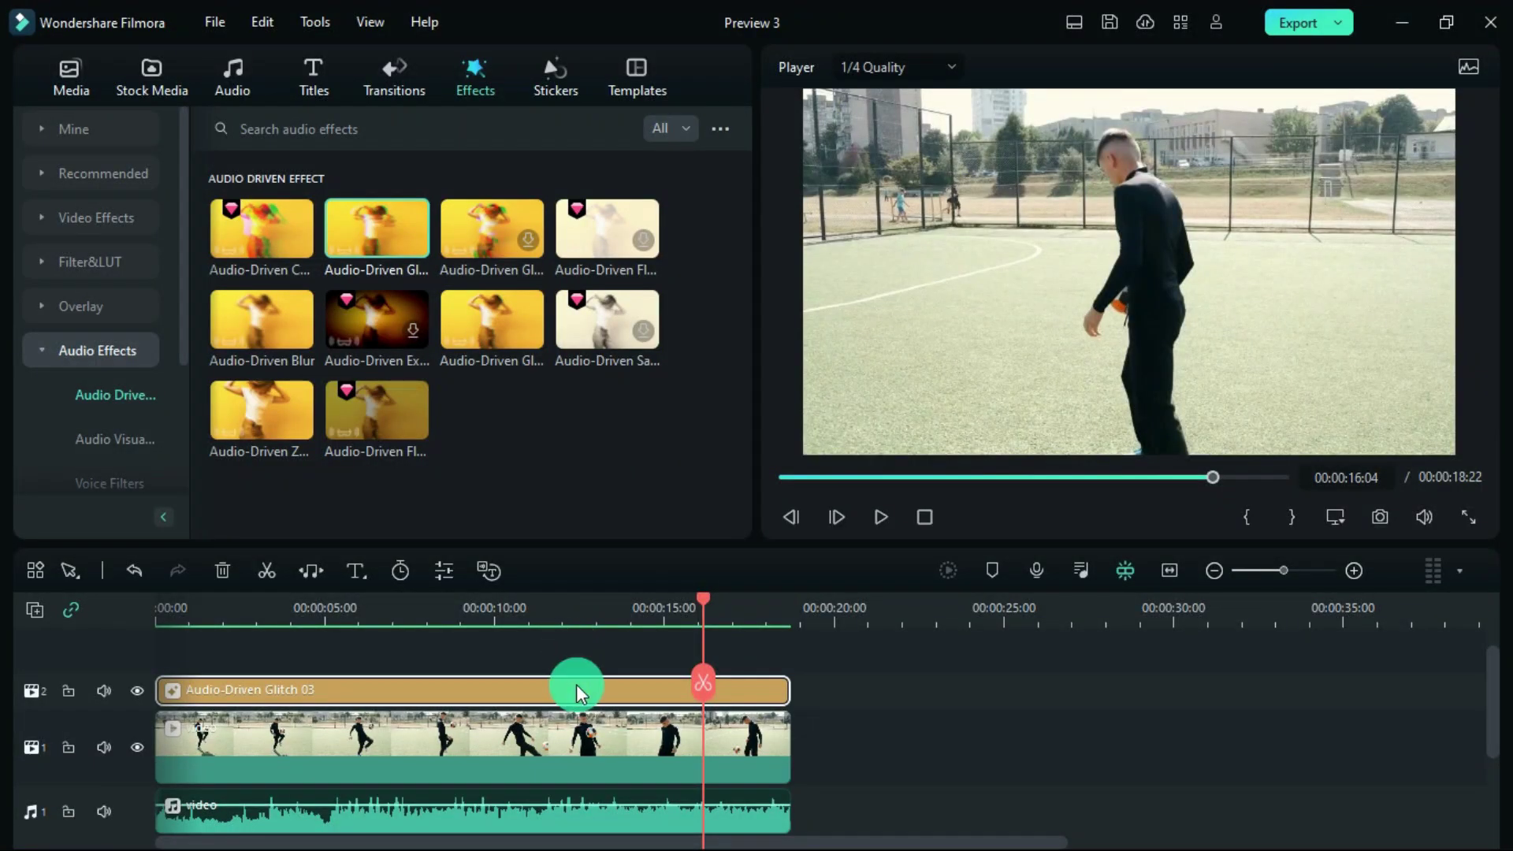
Open the TEXT title's settings to its Animation options
{"action": "left_click", "coordinate": [446, 574]}
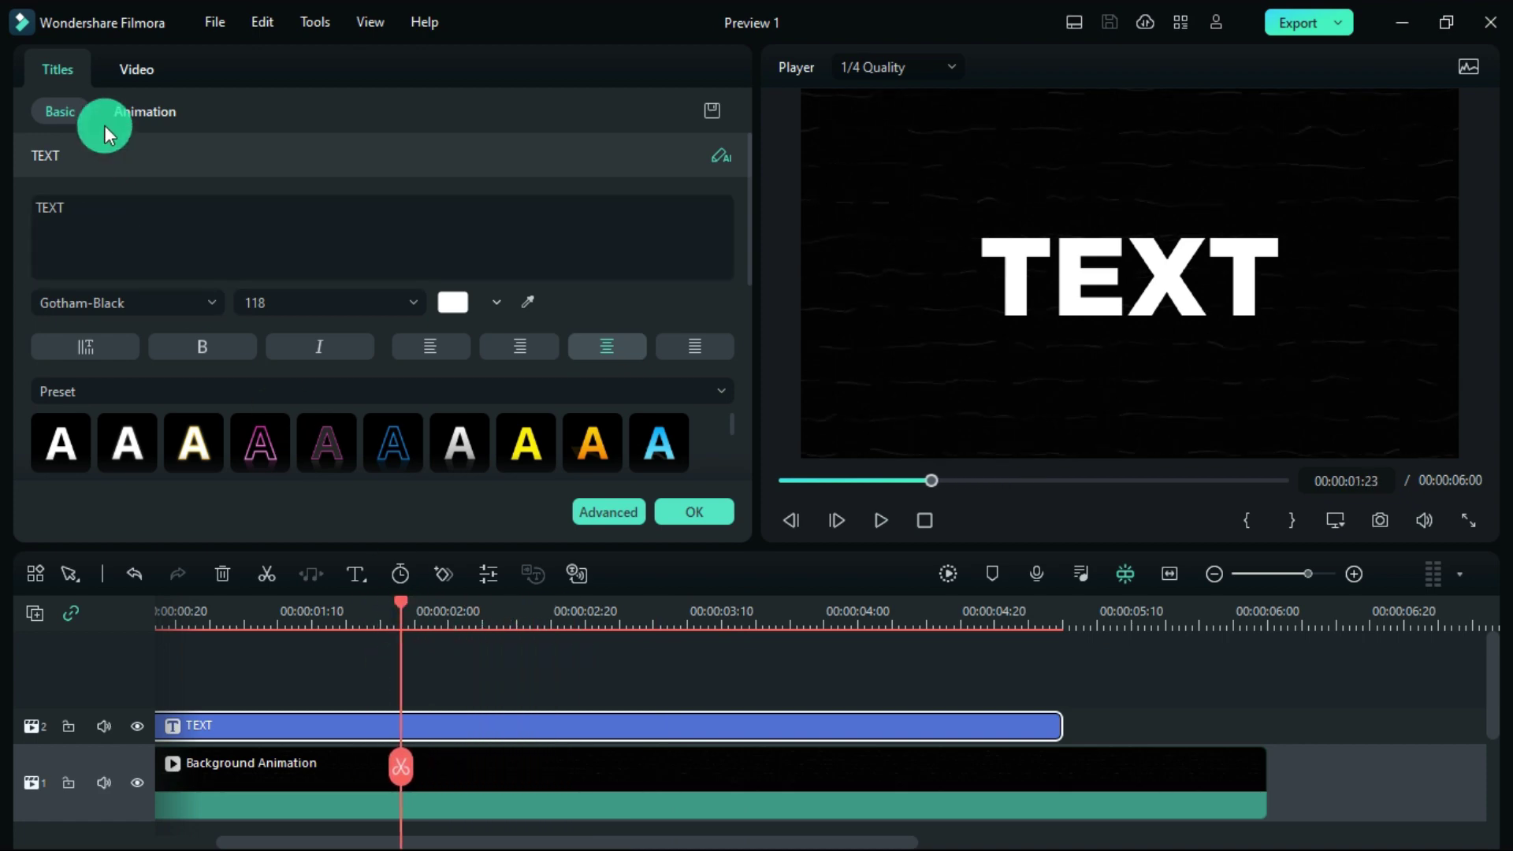
{"action": "left_click", "coordinate": [159, 111]}
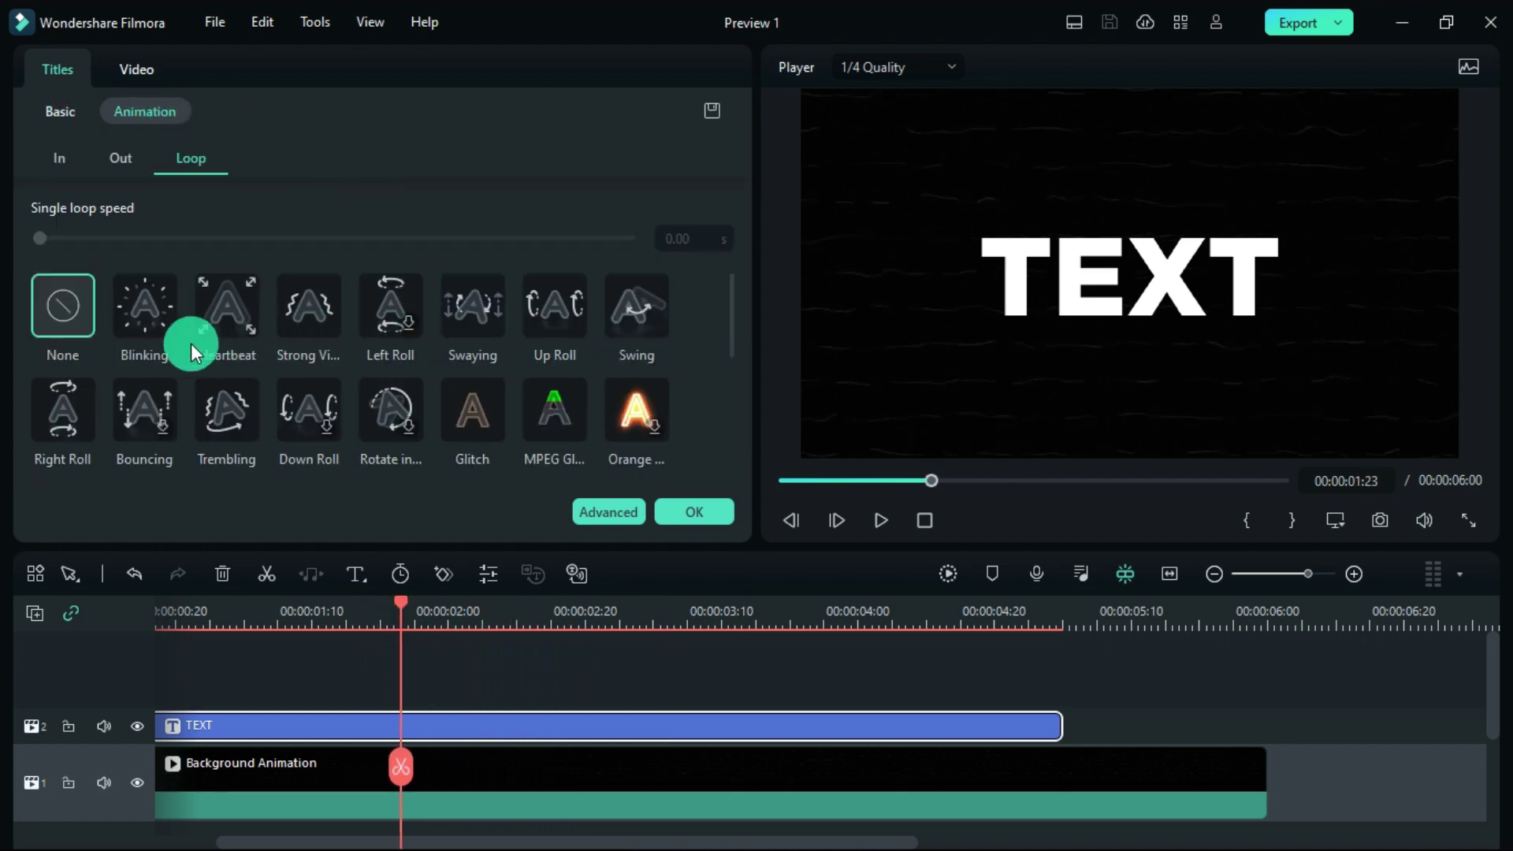
{"action": "scroll", "coordinate": [559, 344], "scroll_direction": "down", "scroll_amount": 5}
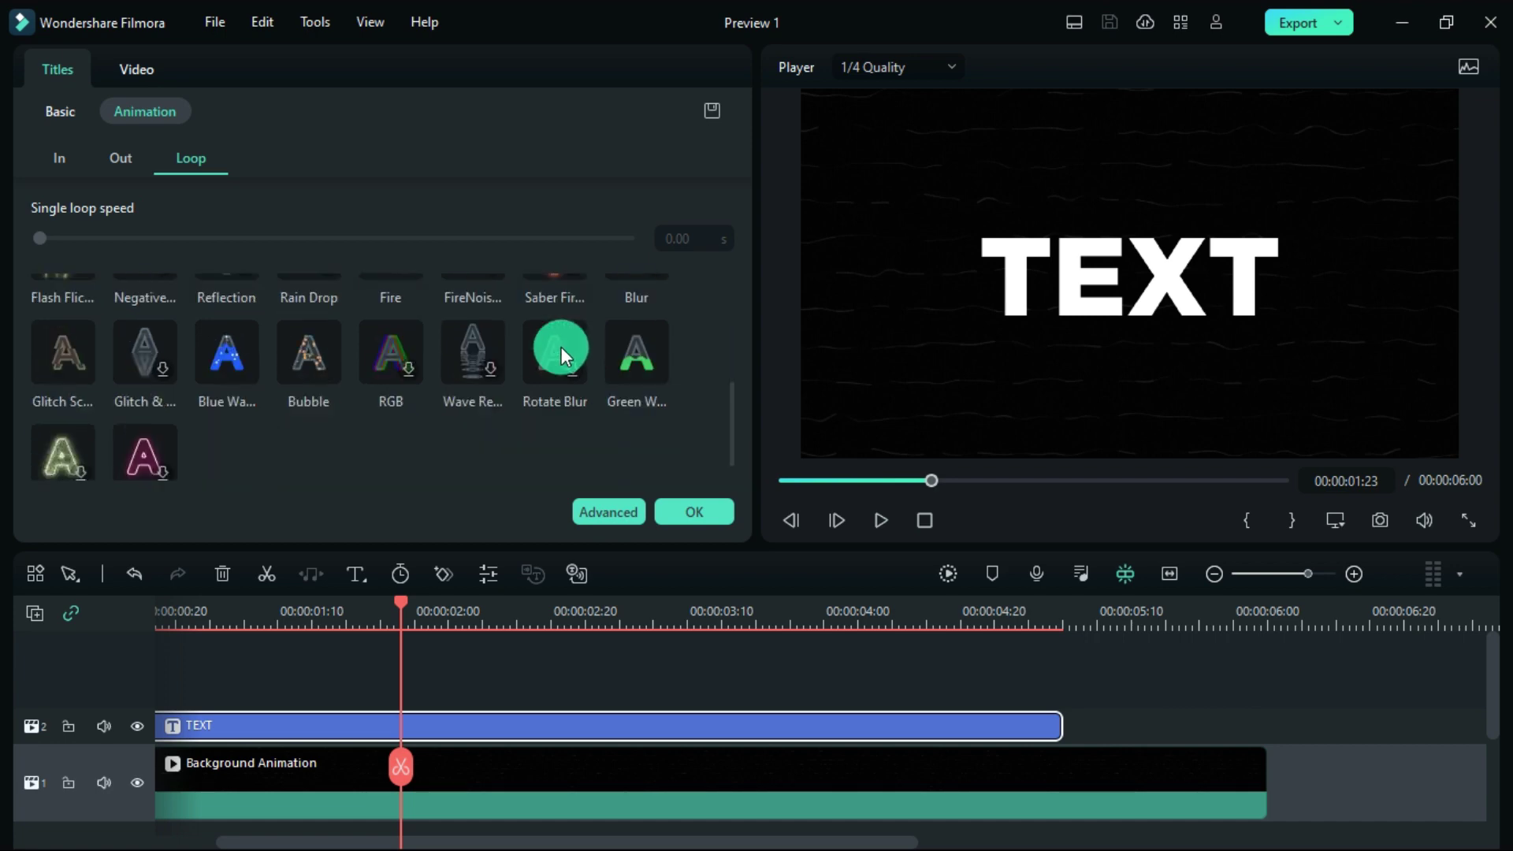
{"action": "scroll", "coordinate": [562, 346], "scroll_direction": "down", "scroll_amount": 3}
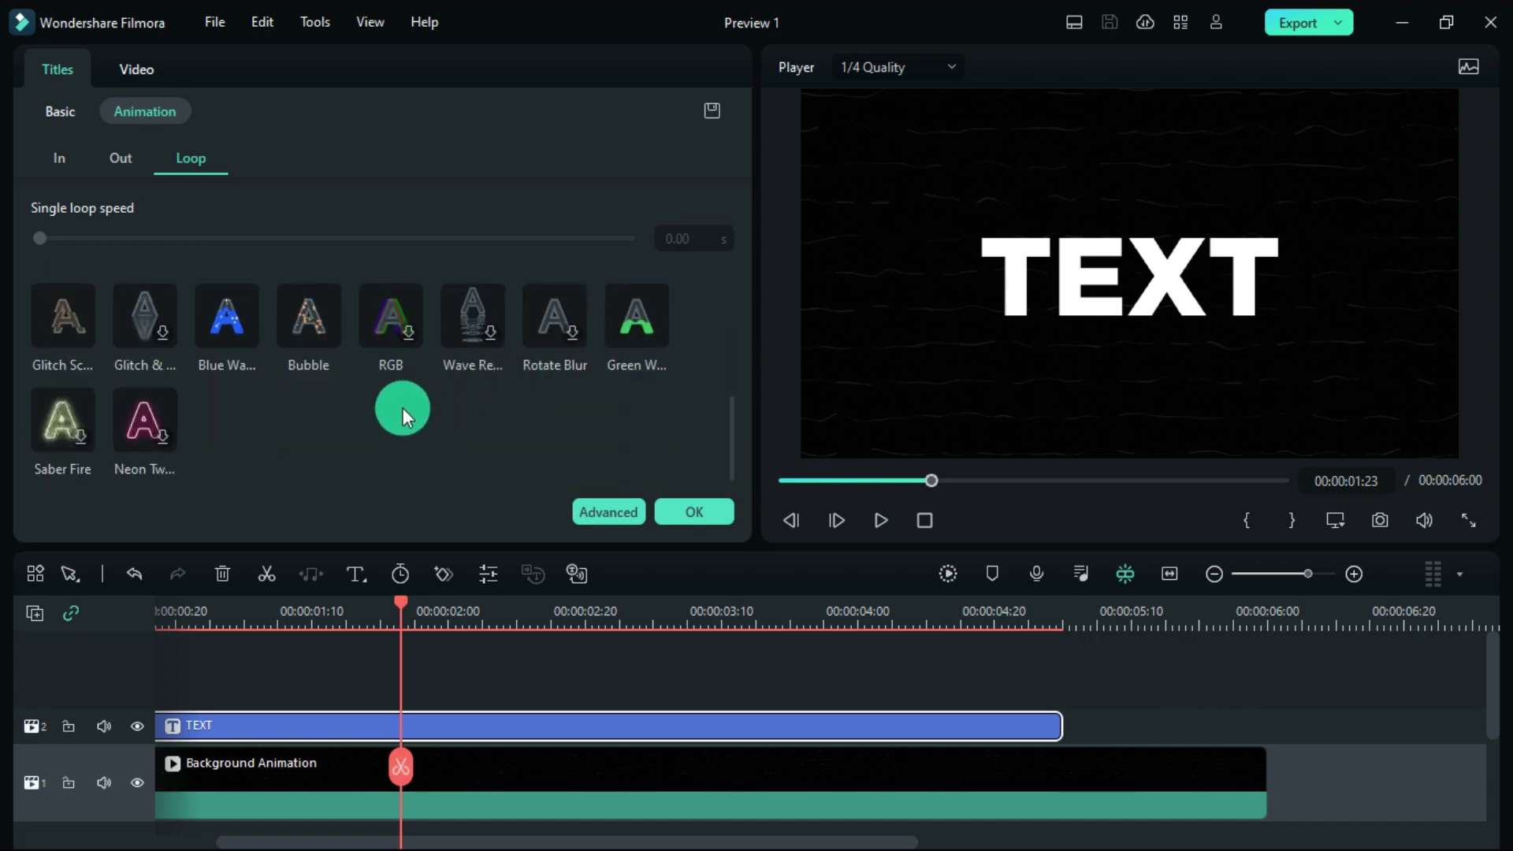
Apply the Blue Wave loop at 4.30 s speed and preview it from the start
{"action": "left_click", "coordinate": [225, 314]}
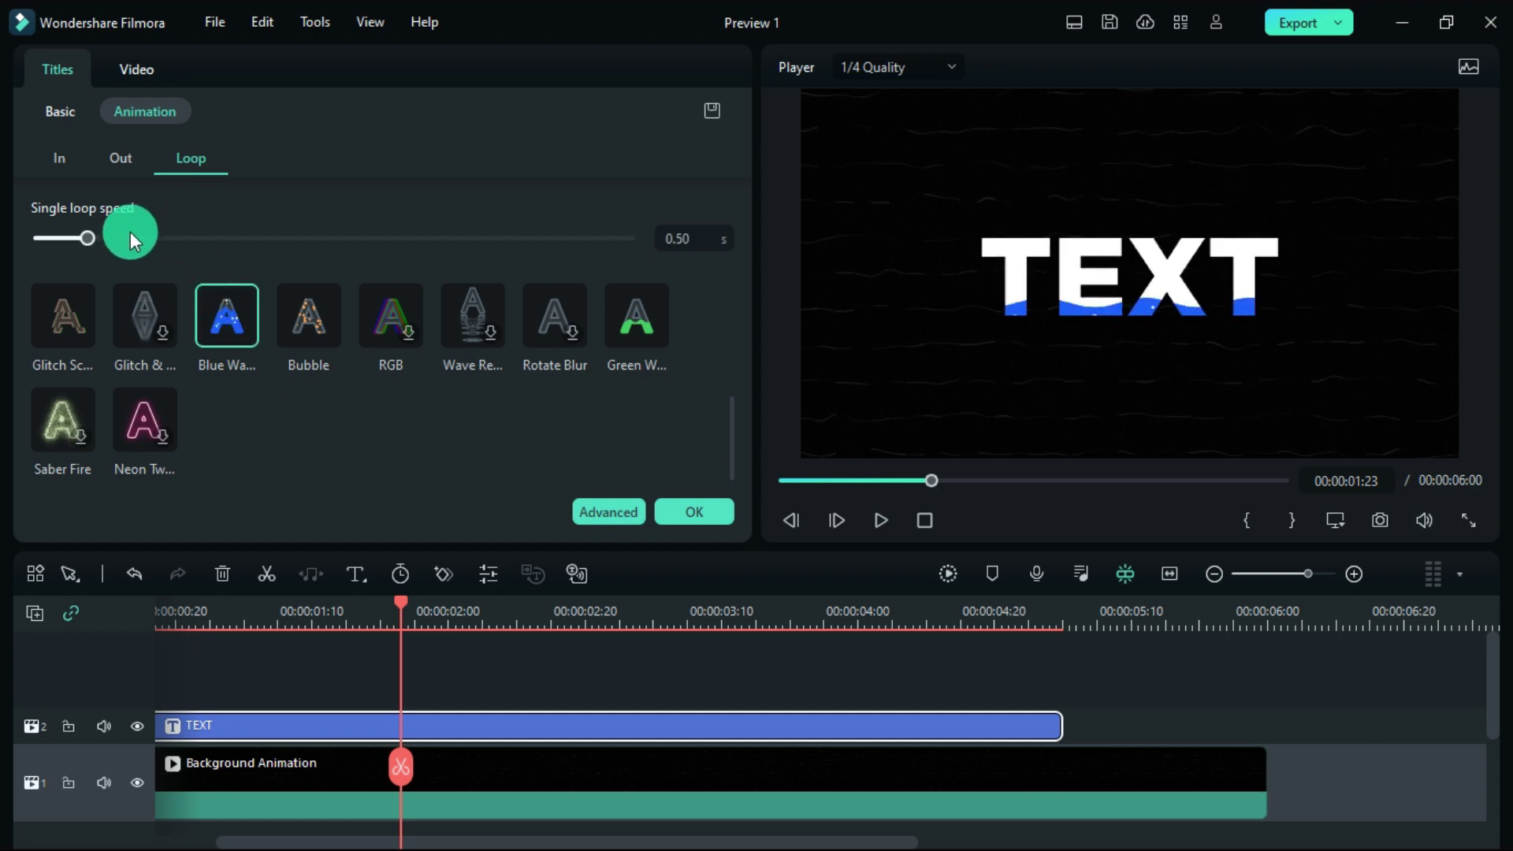
{"action": "left_click_drag", "start_coordinate": [136, 238], "coordinate": [284, 241]}
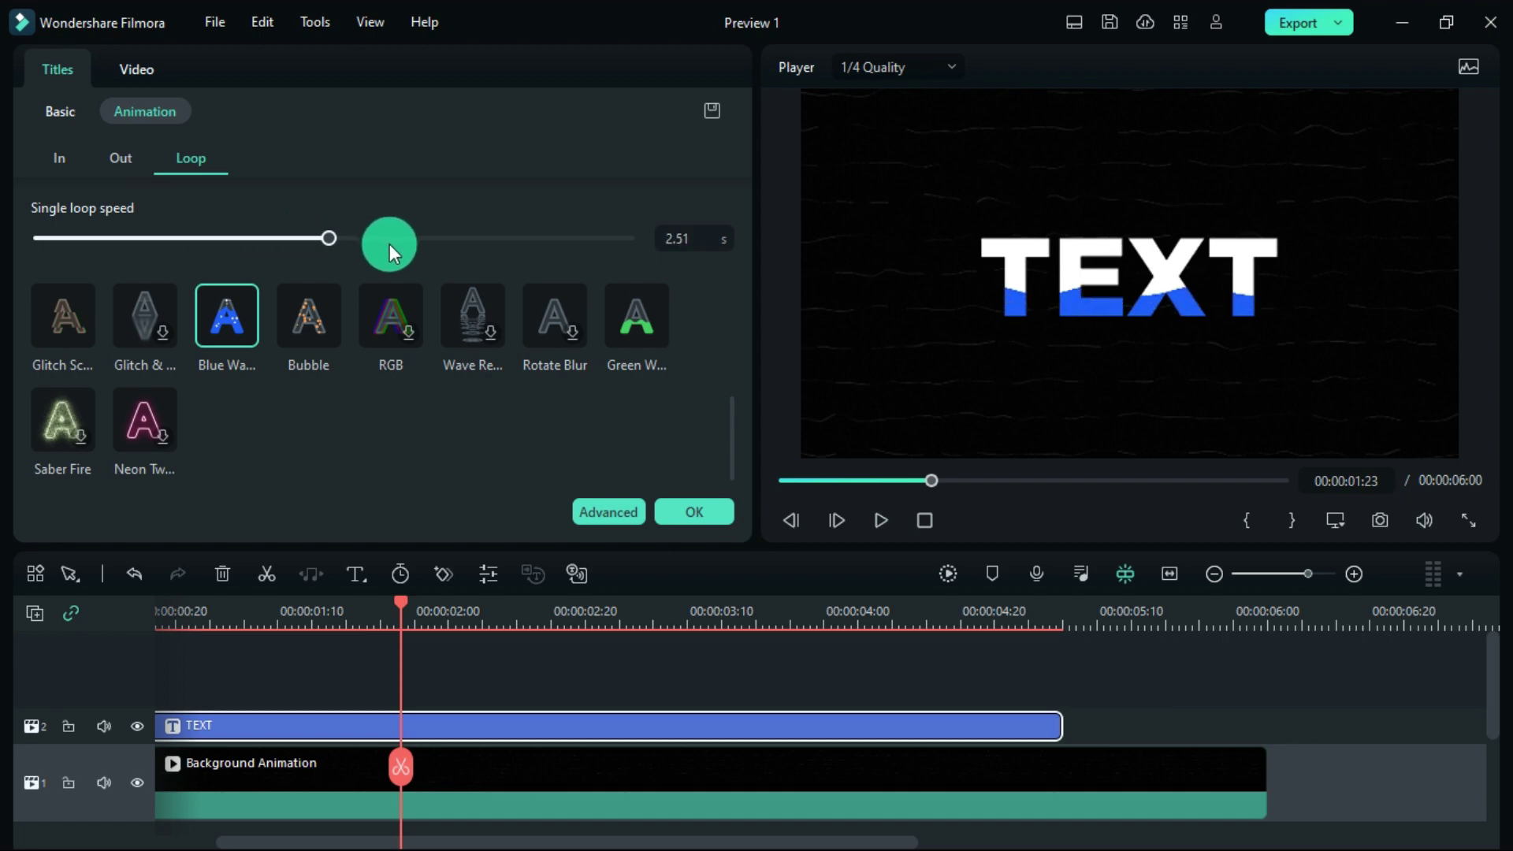
{"action": "left_click_drag", "start_coordinate": [389, 243], "coordinate": [535, 255]}
{"action": "left_click_drag", "start_coordinate": [179, 634], "coordinate": [157, 641]}
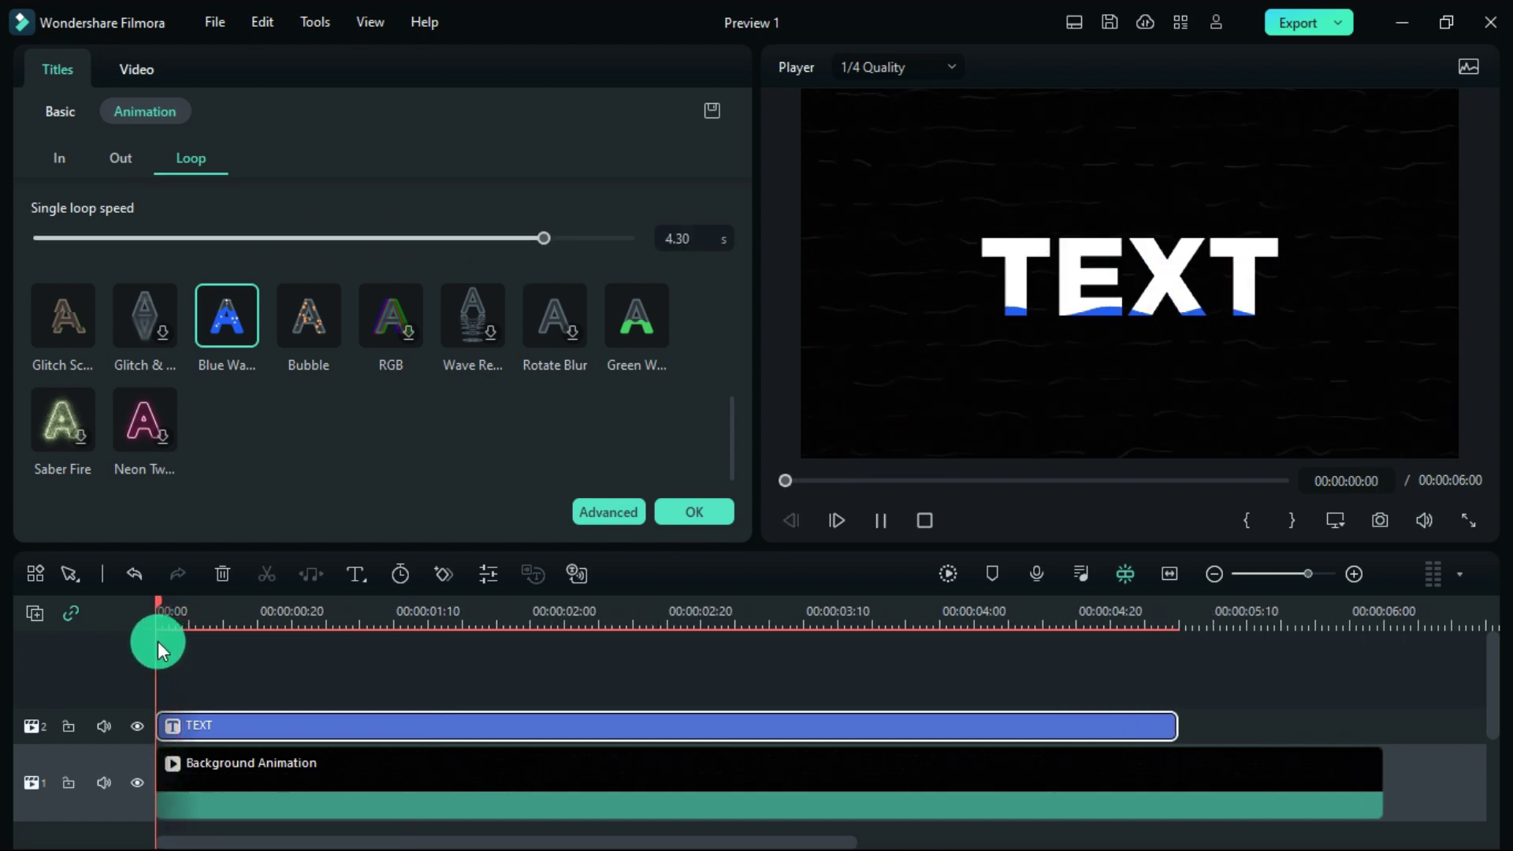
{"action": "key", "text": "space"}
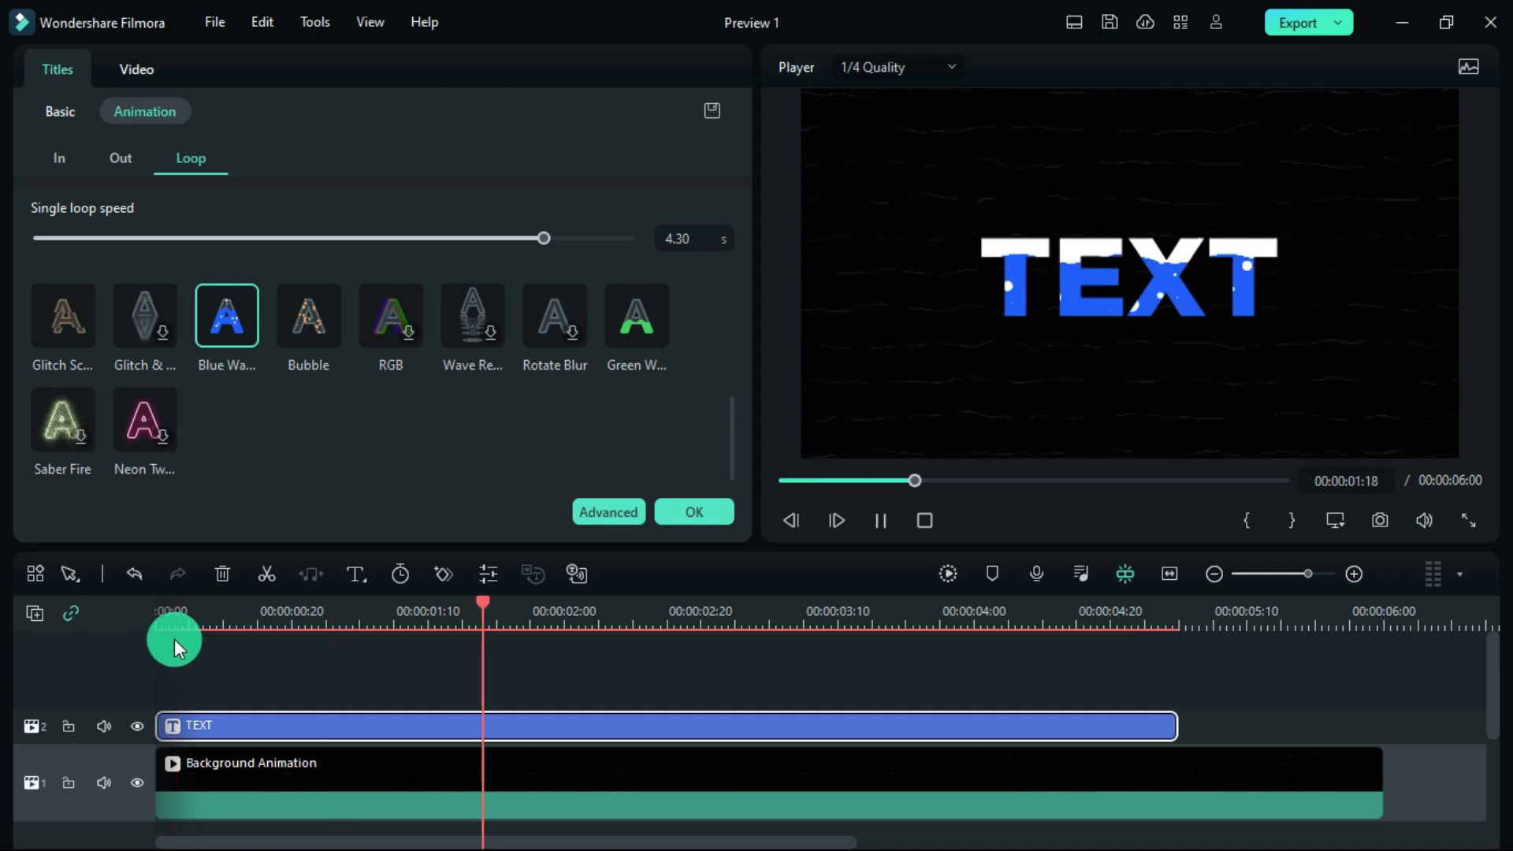
{"action": "left_click", "coordinate": [268, 574]}
{"action": "scroll", "coordinate": [446, 409], "scroll_direction": "up", "scroll_amount": 3}
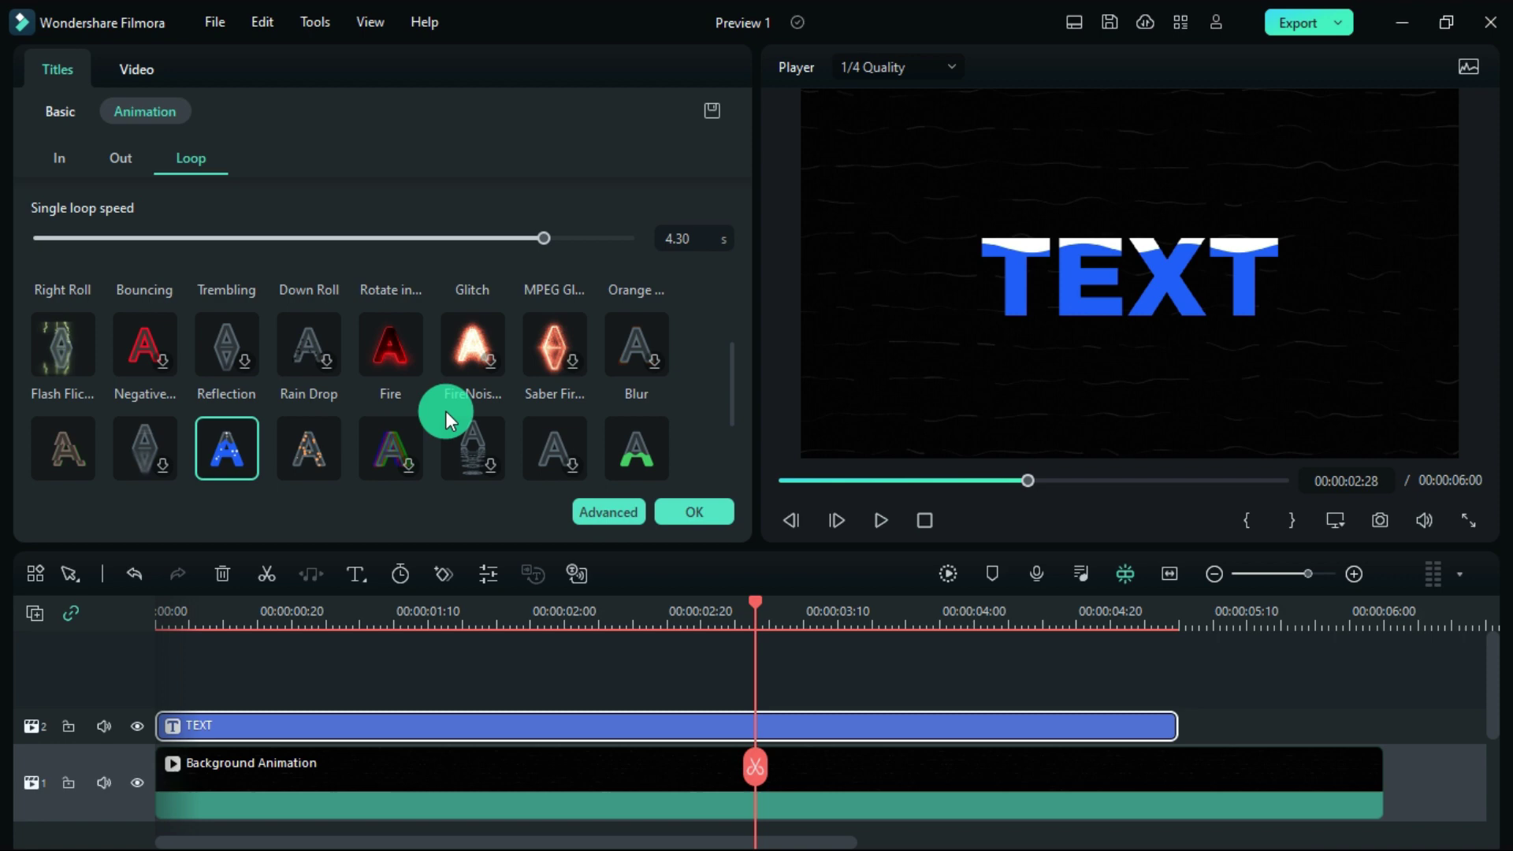
{"action": "scroll", "coordinate": [446, 409], "scroll_direction": "up", "scroll_amount": 2}
{"action": "scroll", "coordinate": [445, 413], "scroll_direction": "up", "scroll_amount": 1}
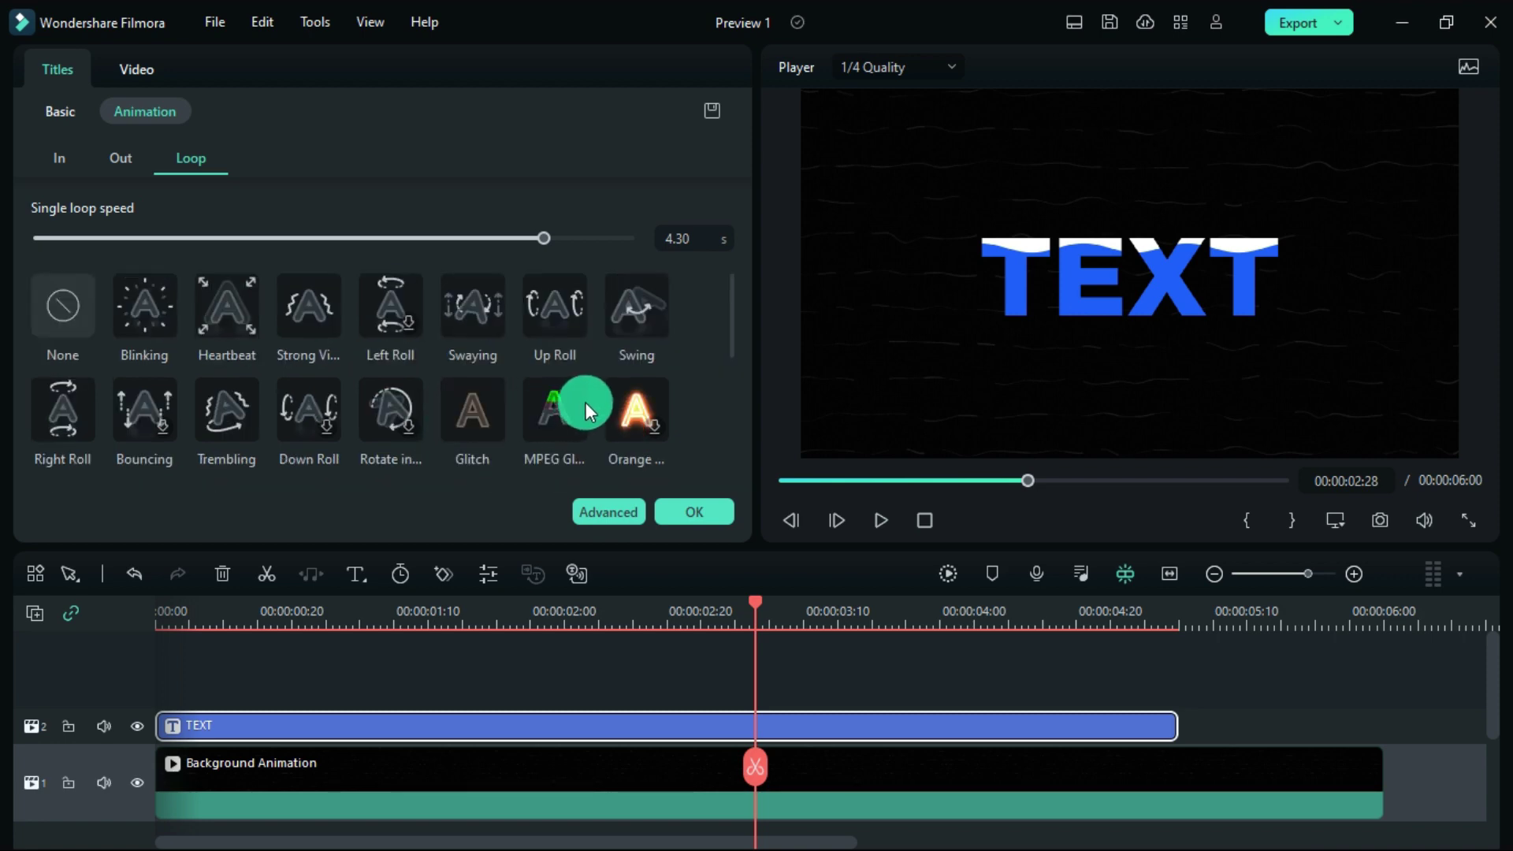
Try a Glitch loop preset with a longer loop cycle and preview it from the start
{"action": "left_click", "coordinate": [463, 416]}
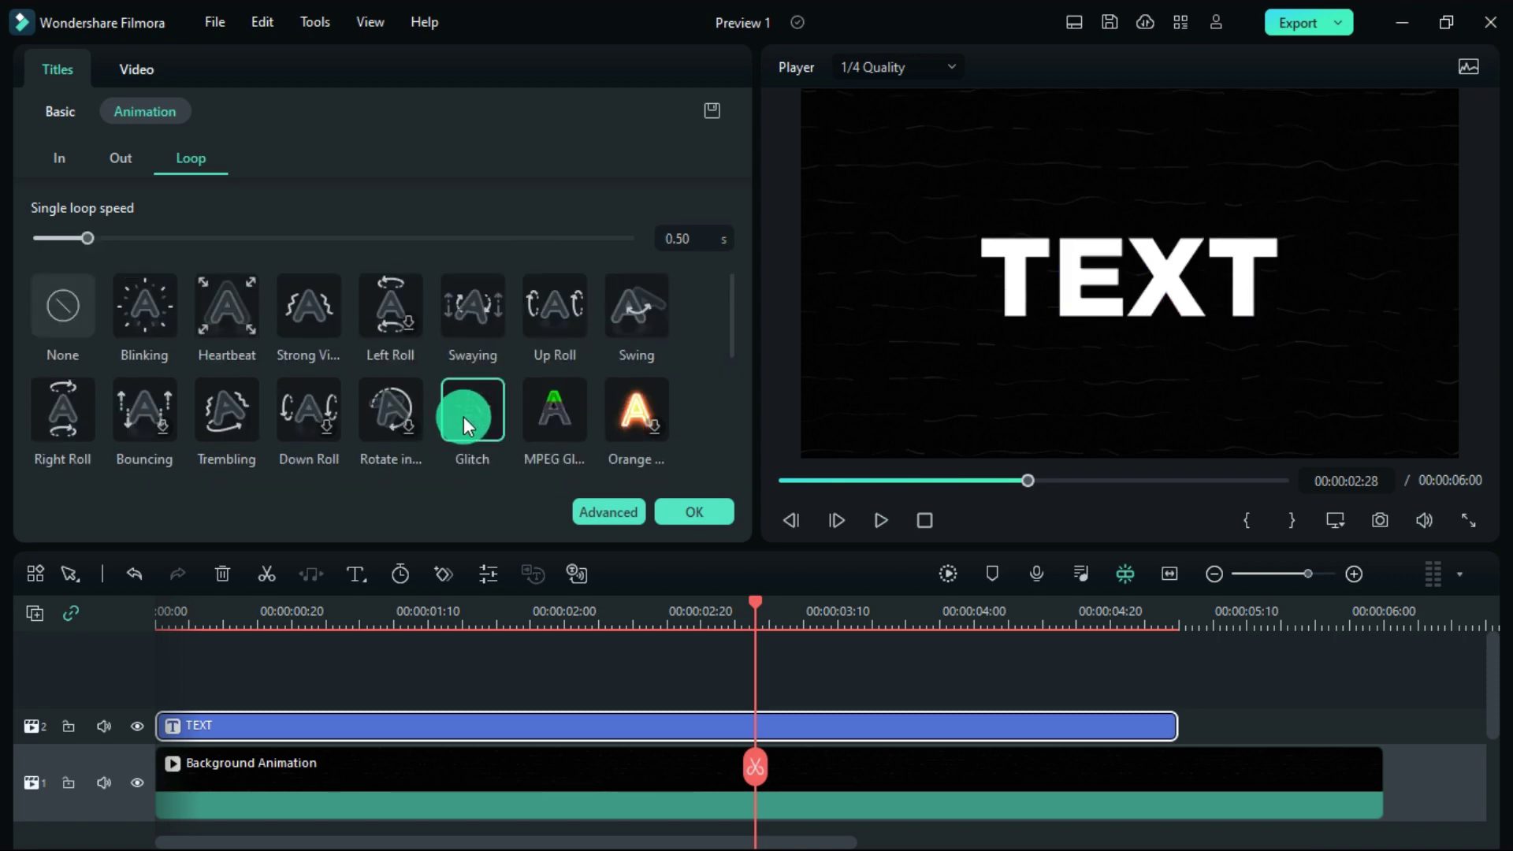
{"action": "left_click", "coordinate": [405, 238]}
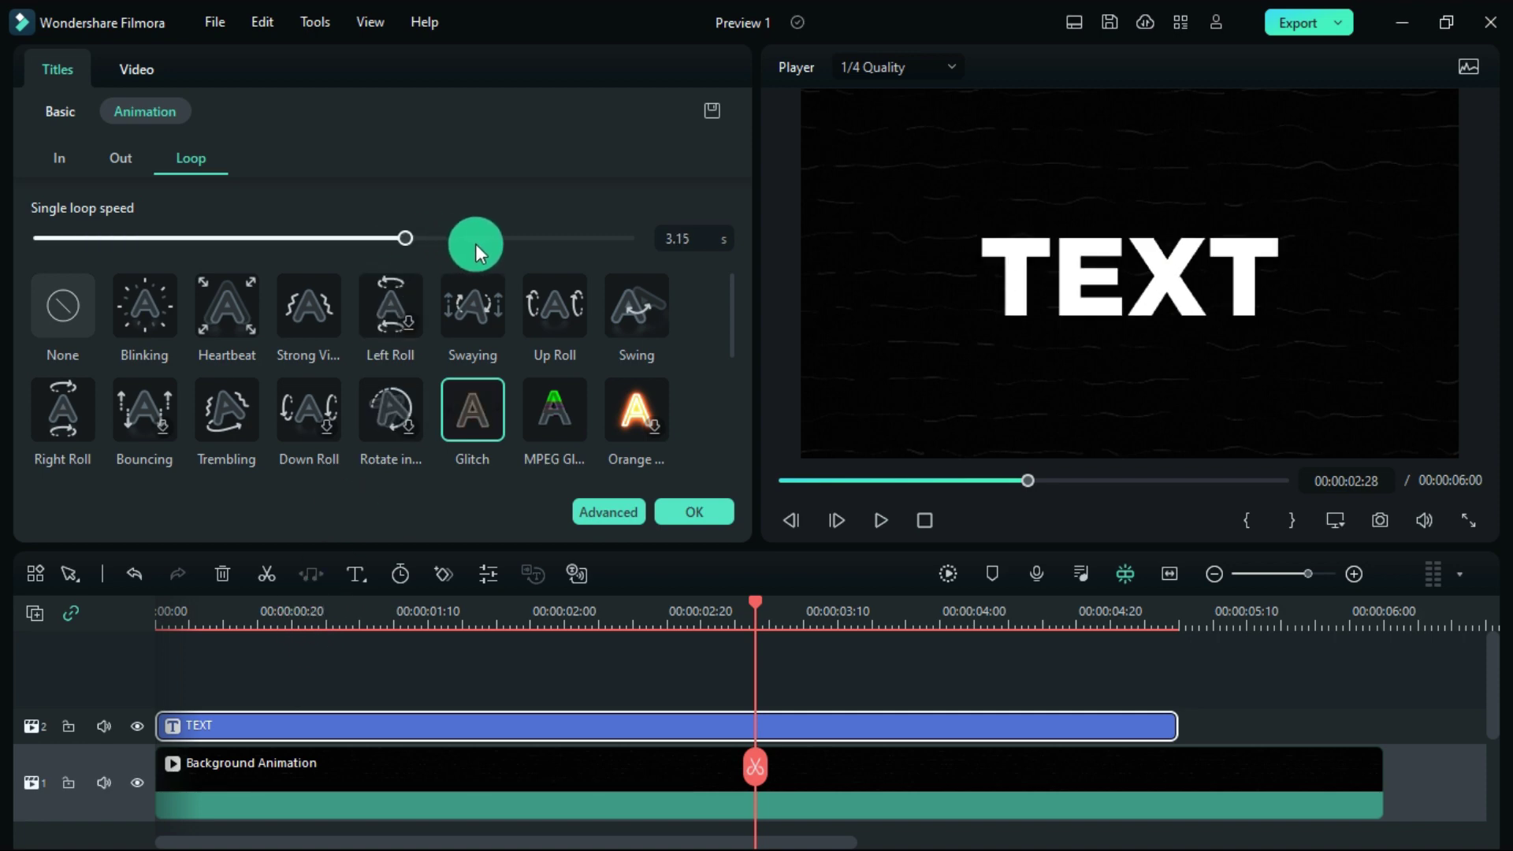
{"action": "left_click", "coordinate": [475, 237]}
{"action": "left_click", "coordinate": [325, 611]}
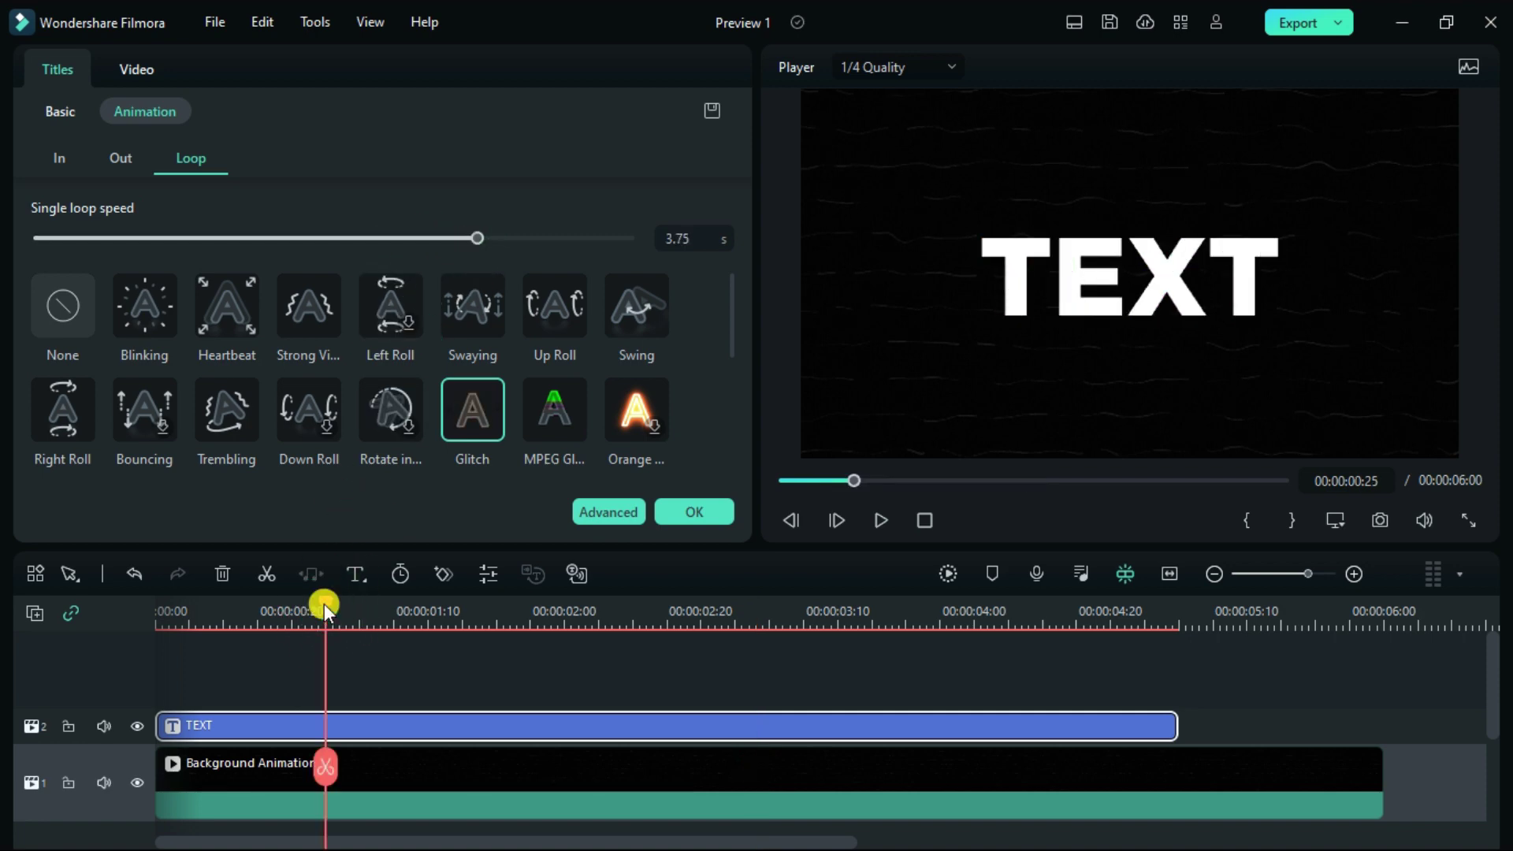
{"action": "left_click_drag", "start_coordinate": [324, 609], "coordinate": [119, 642]}
{"action": "key", "text": "space"}
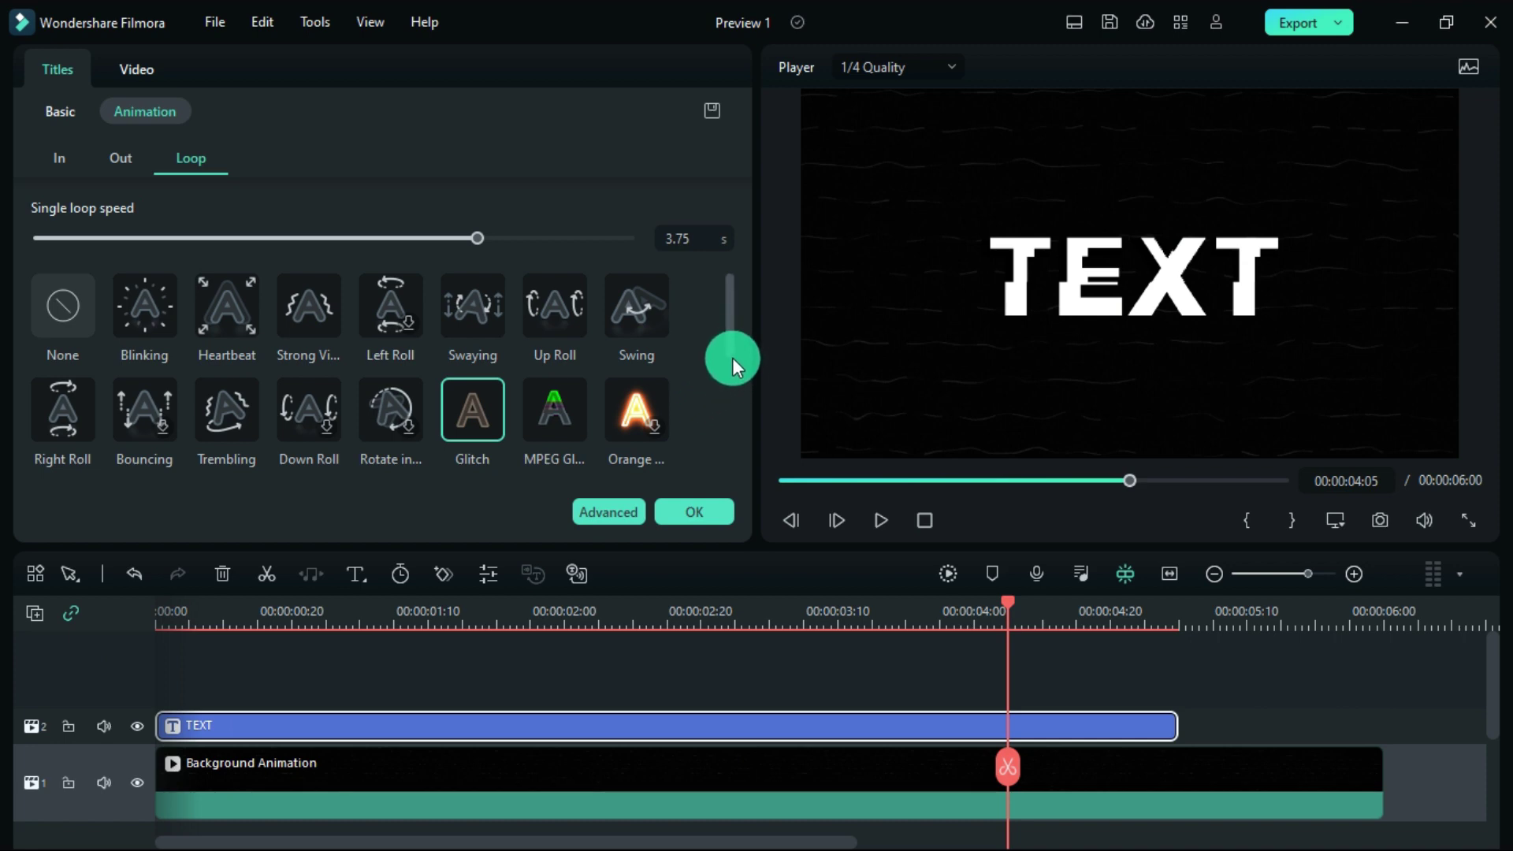
{"action": "scroll", "coordinate": [733, 360], "scroll_direction": "down", "scroll_amount": 2}
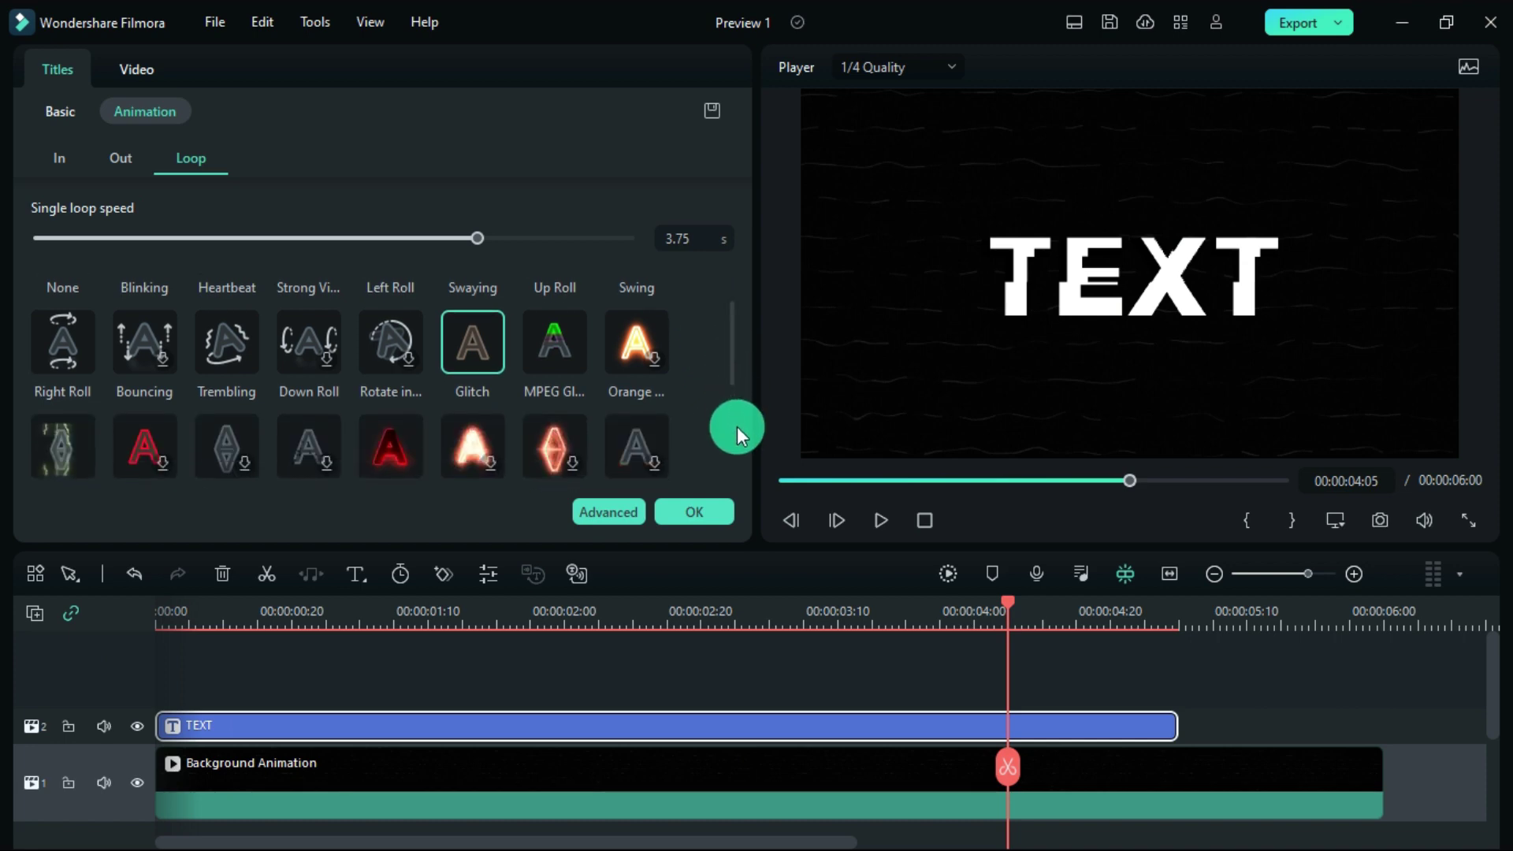
{"action": "scroll", "coordinate": [728, 424], "scroll_direction": "down", "scroll_amount": 3}
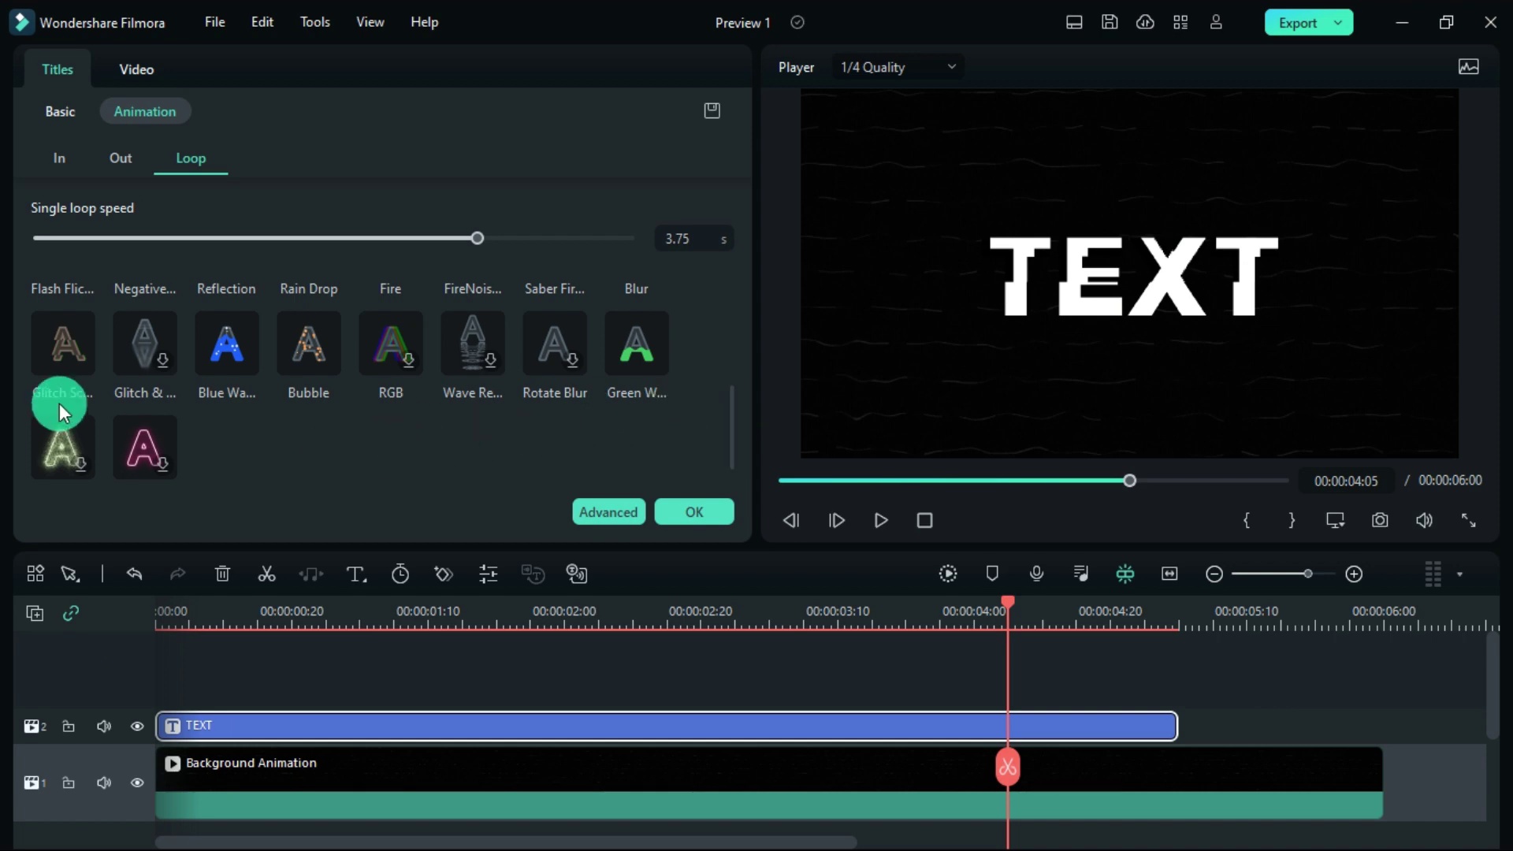
Switch the loop to Glitch Scan at 4.22 s speed and preview it
{"action": "left_click", "coordinate": [62, 338]}
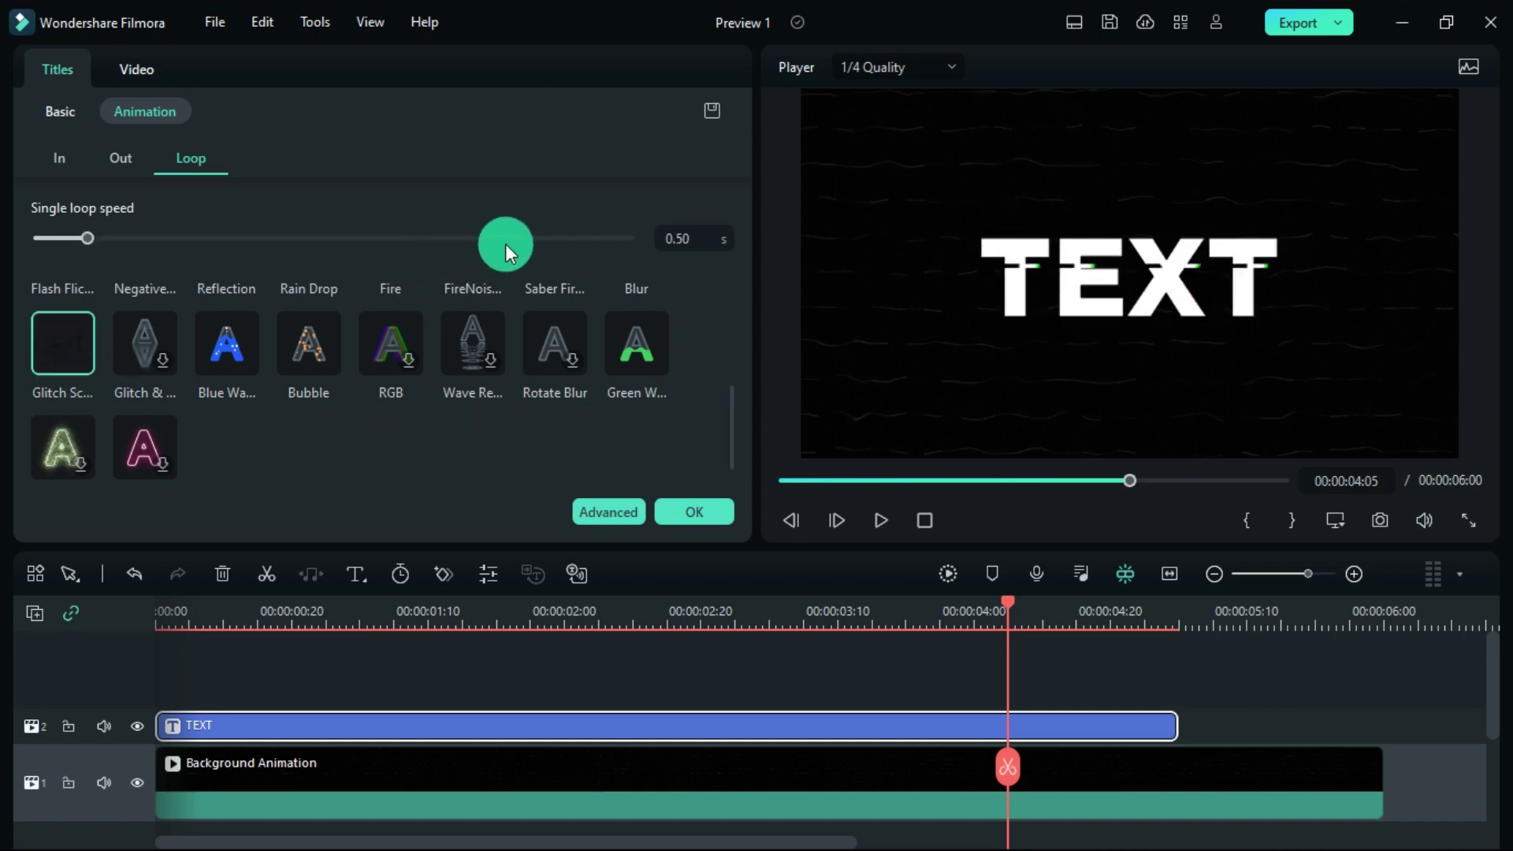
{"action": "left_click", "coordinate": [536, 239]}
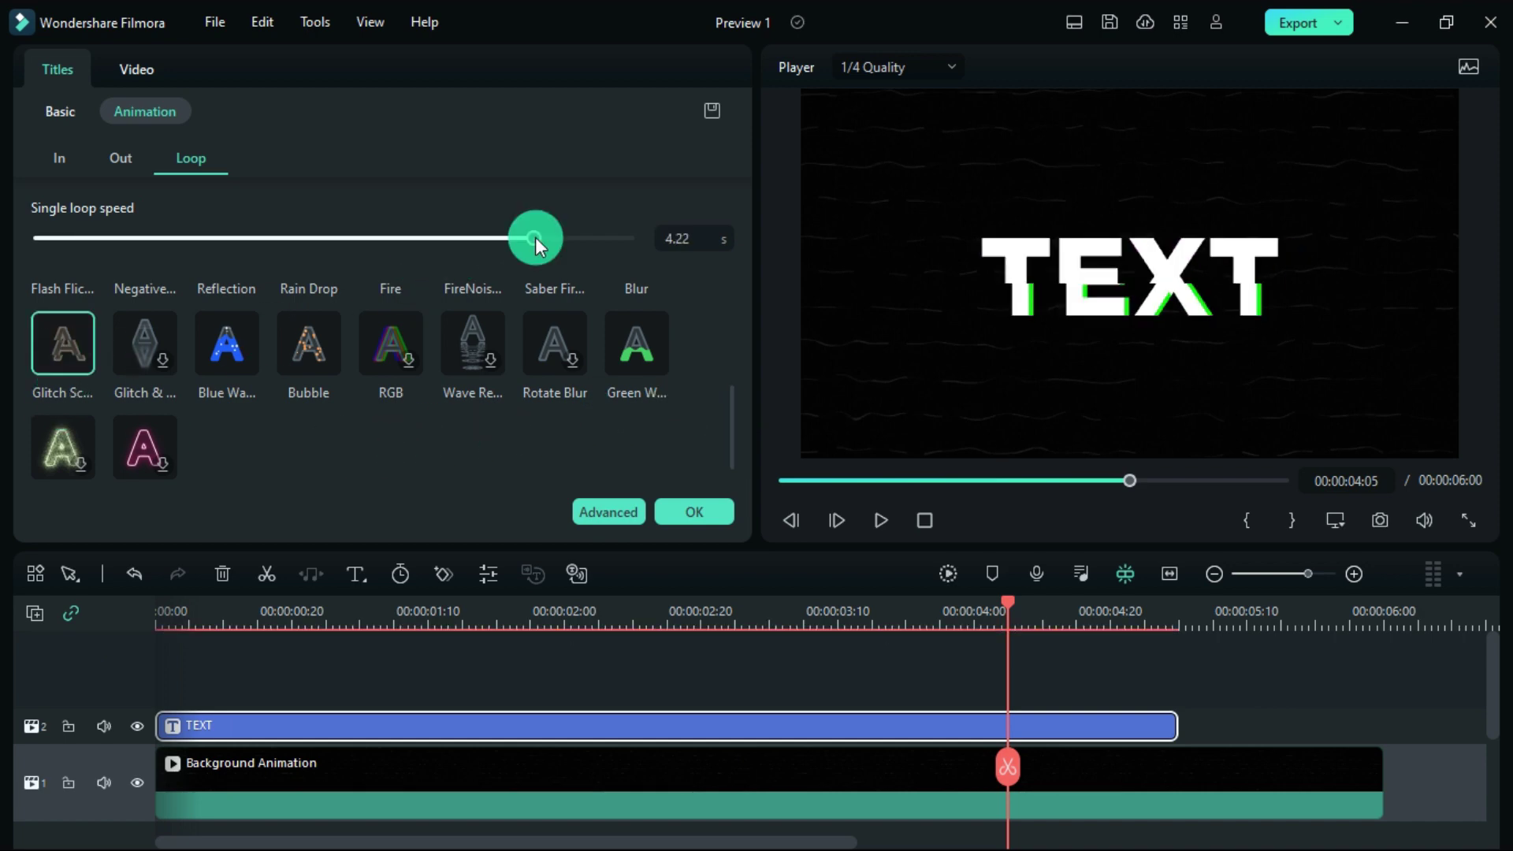
{"action": "left_click", "coordinate": [409, 613]}
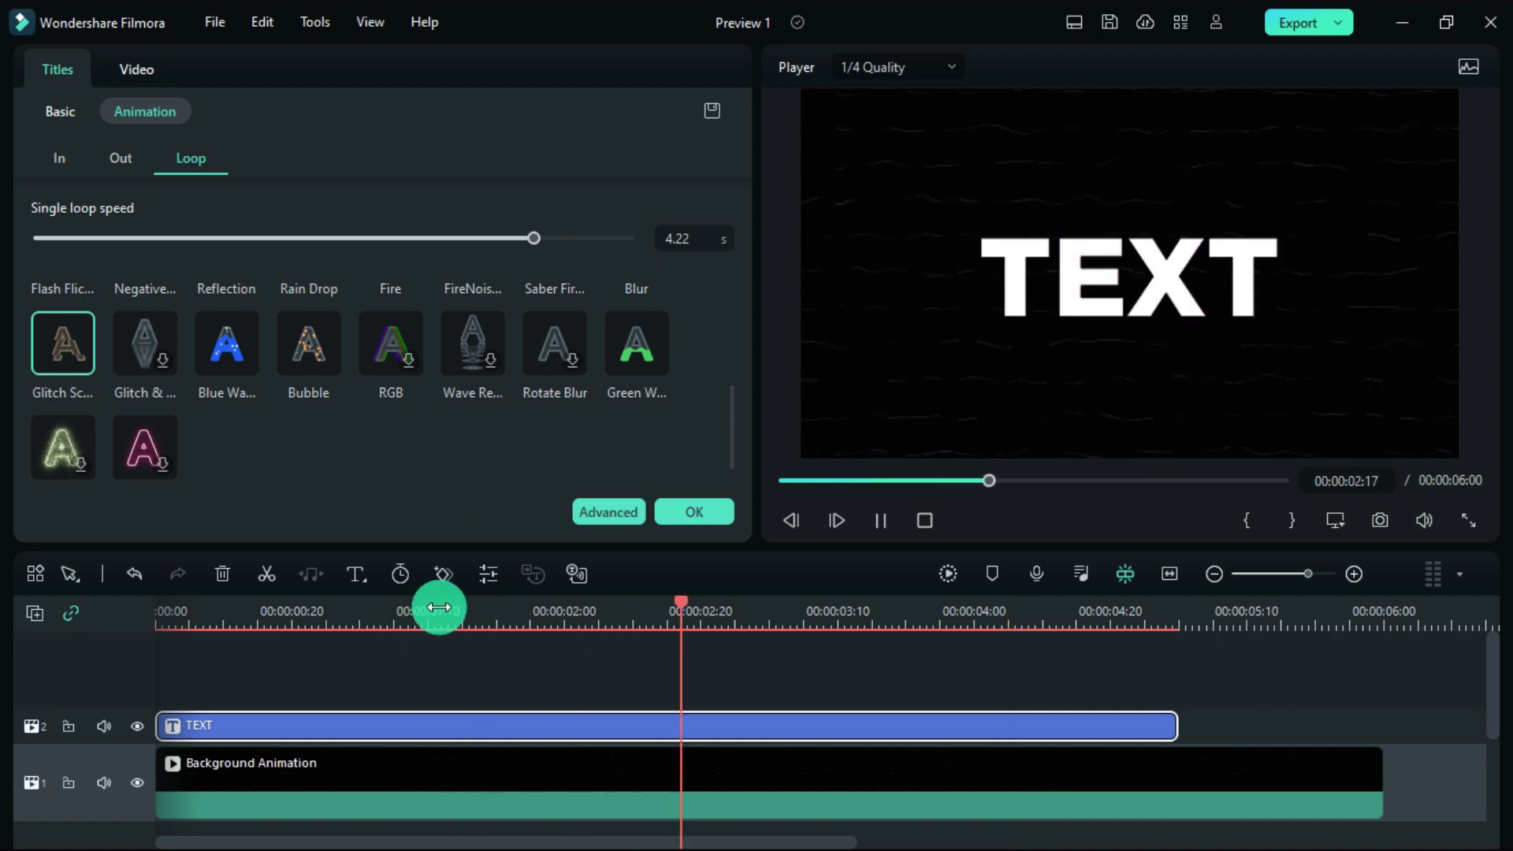
{"action": "key", "text": "space"}
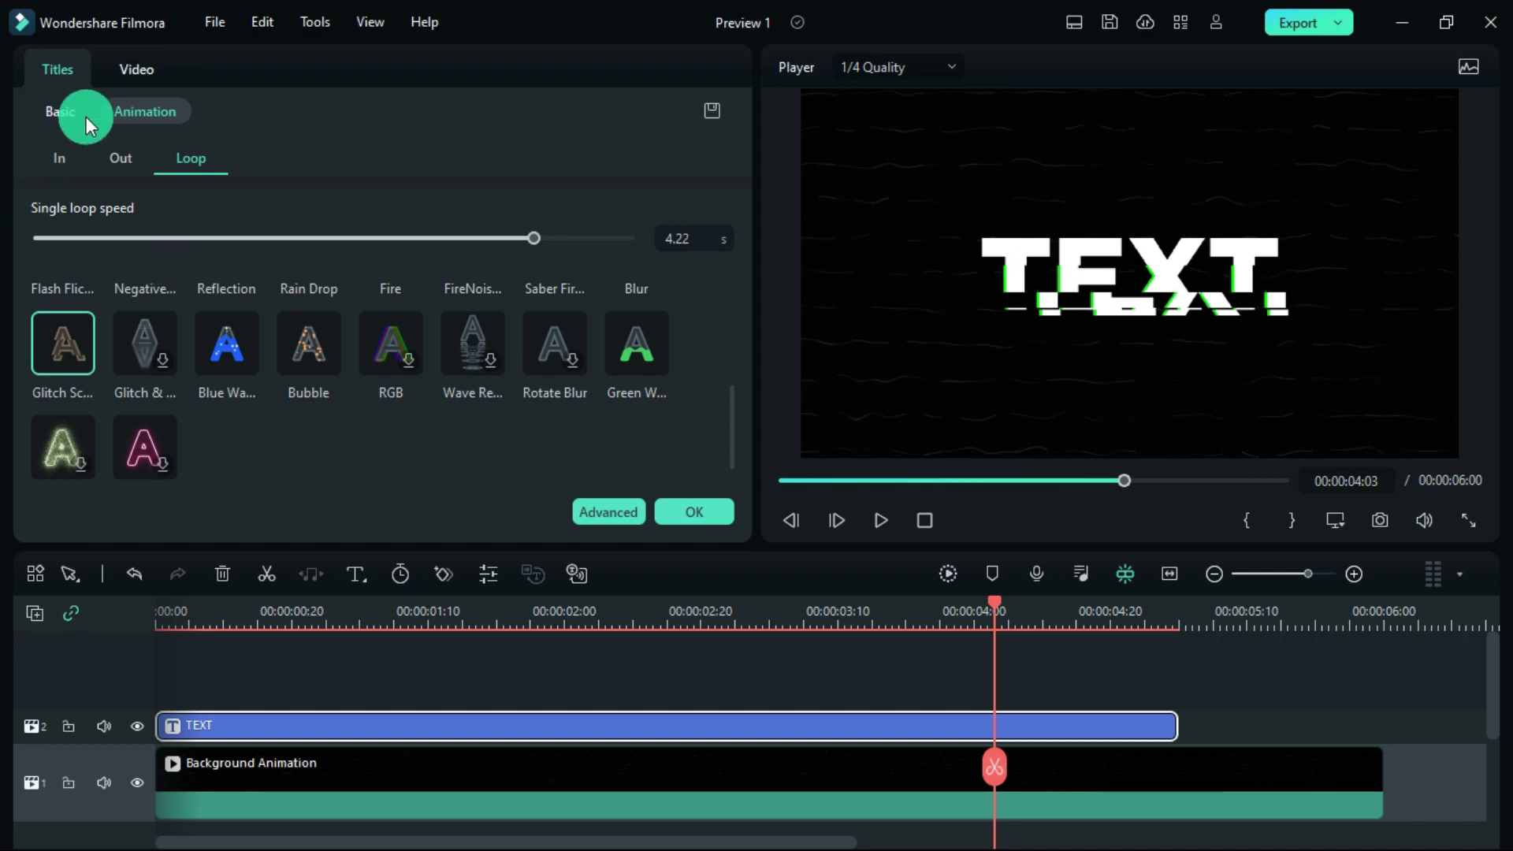
Review the Out and In animations, confirm with OK, and delete the TEXT clip
{"action": "left_click", "coordinate": [128, 157]}
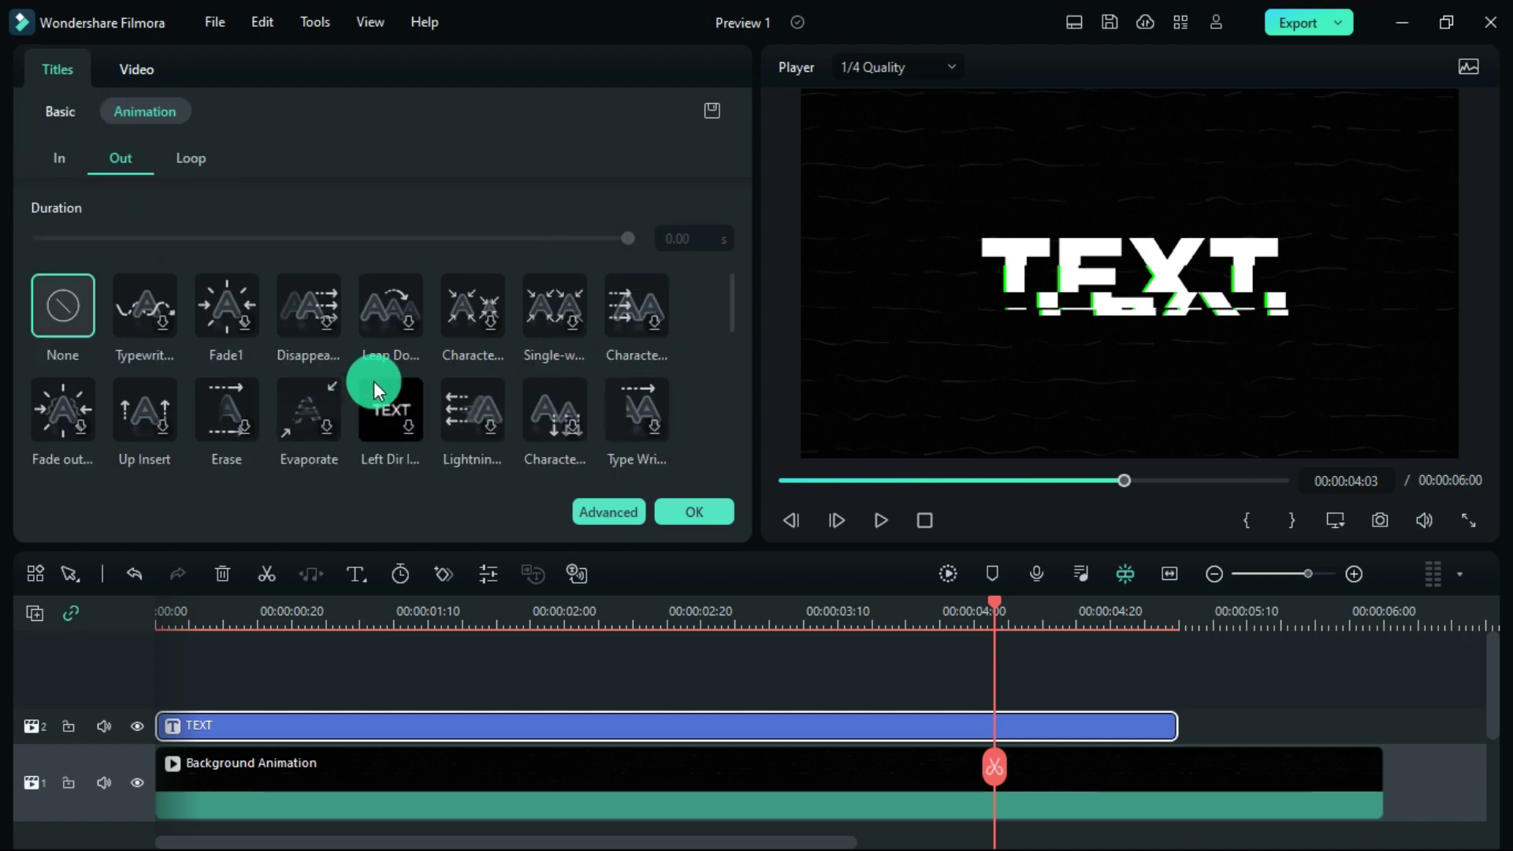
{"action": "scroll", "coordinate": [374, 384], "scroll_direction": "down", "scroll_amount": 5}
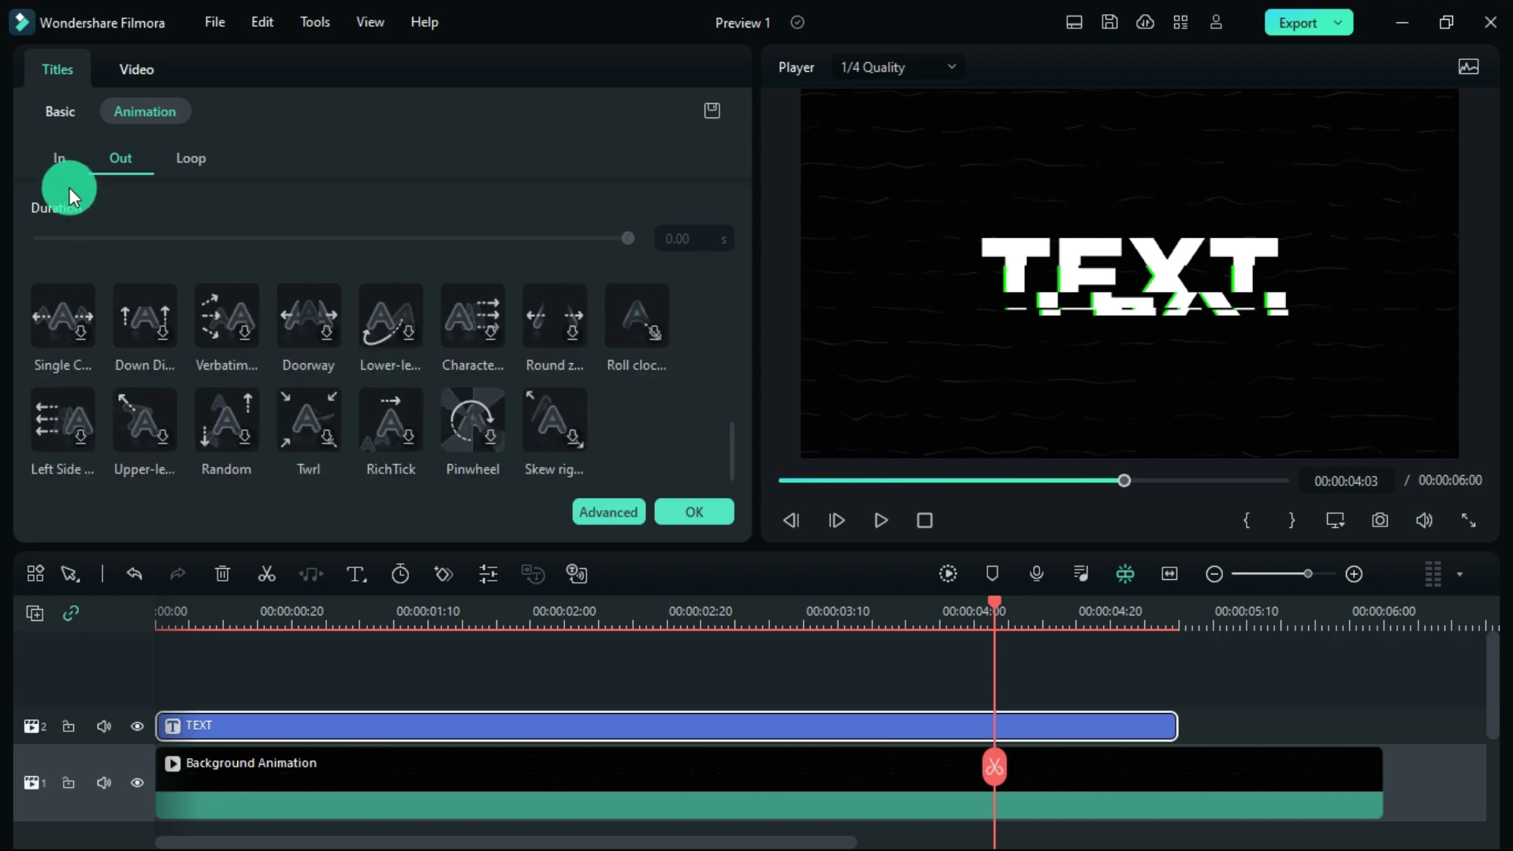
{"action": "left_click", "coordinate": [61, 160]}
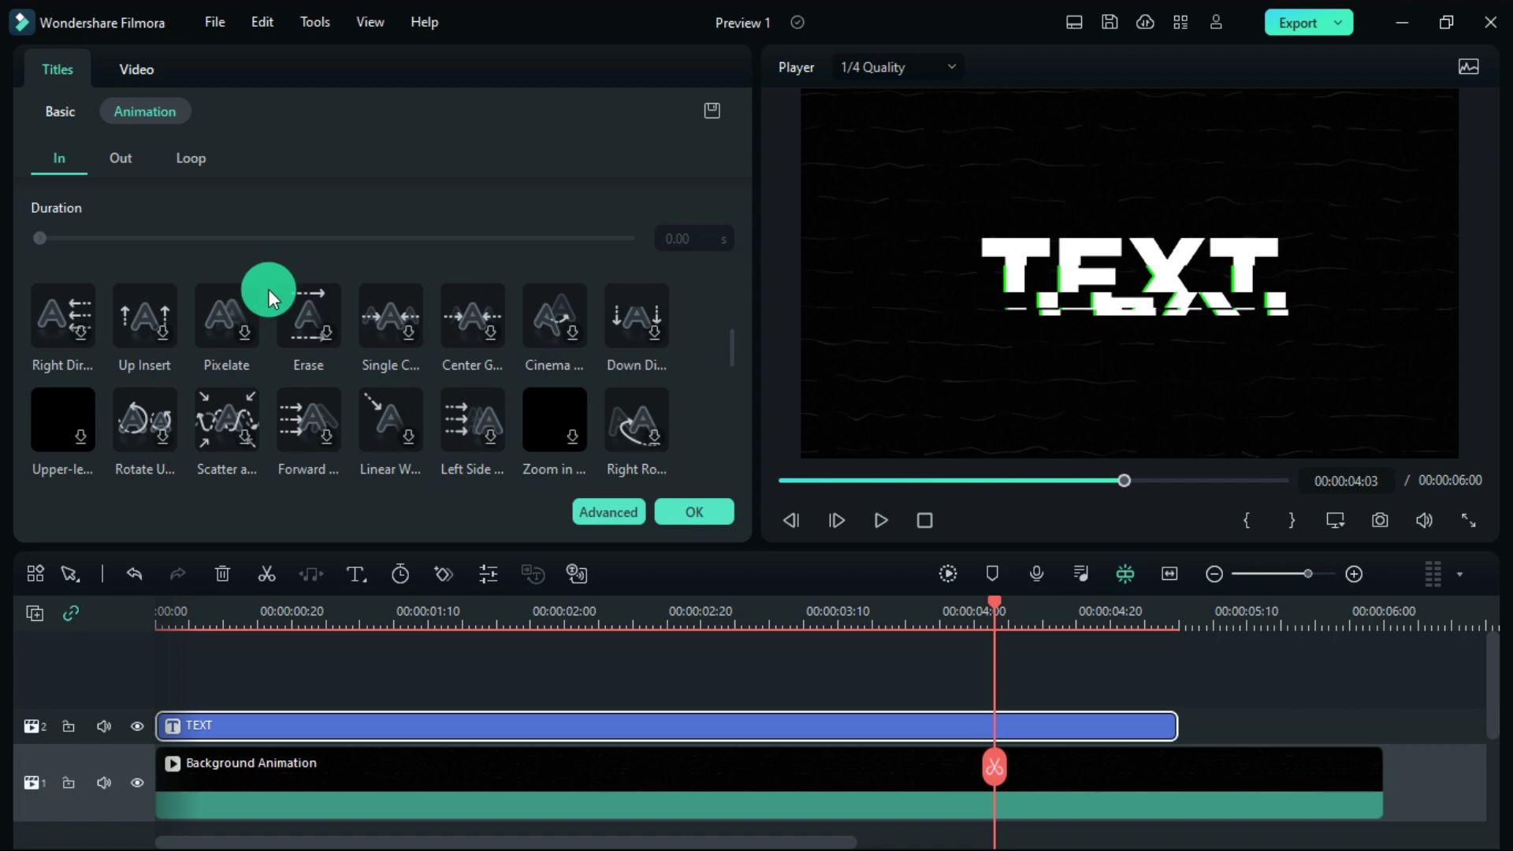
{"action": "left_click", "coordinate": [705, 517]}
{"action": "key", "text": "Delete"}
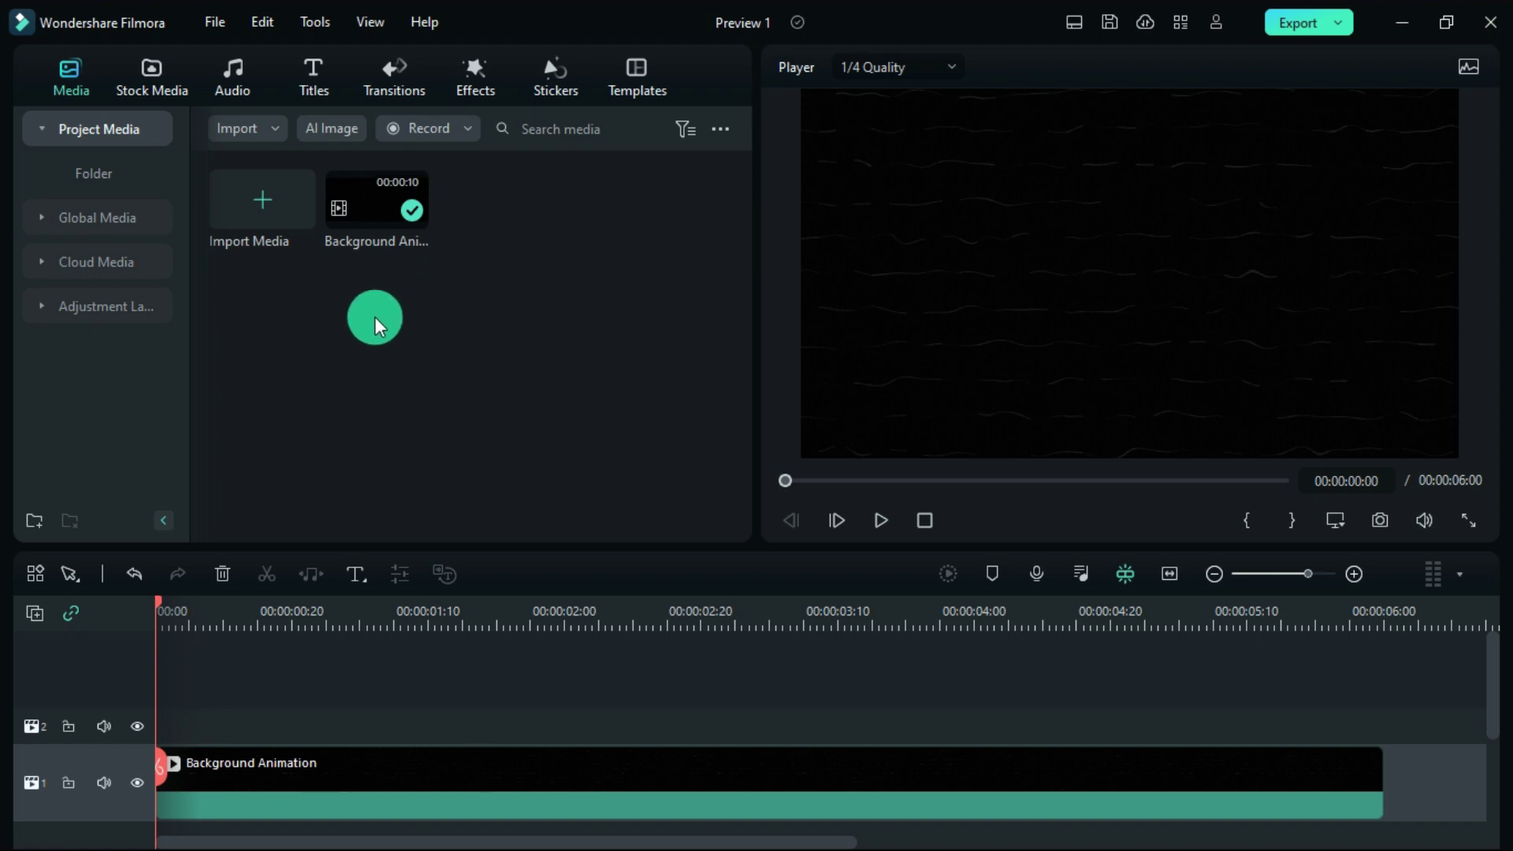
Show the VFX Text category in the Titles library
{"action": "left_click", "coordinate": [305, 73]}
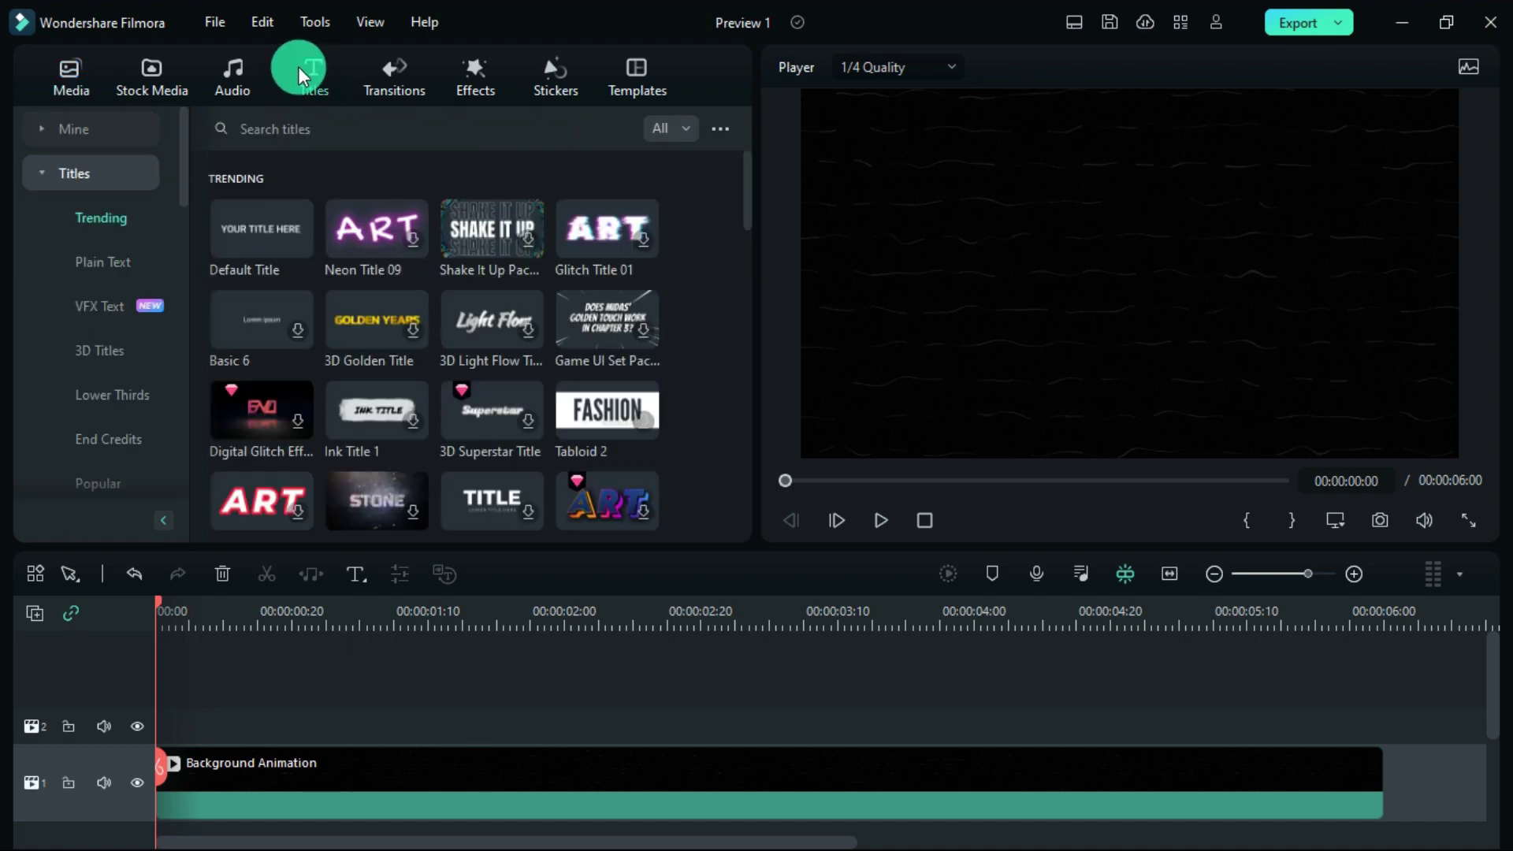
{"action": "left_click", "coordinate": [105, 305]}
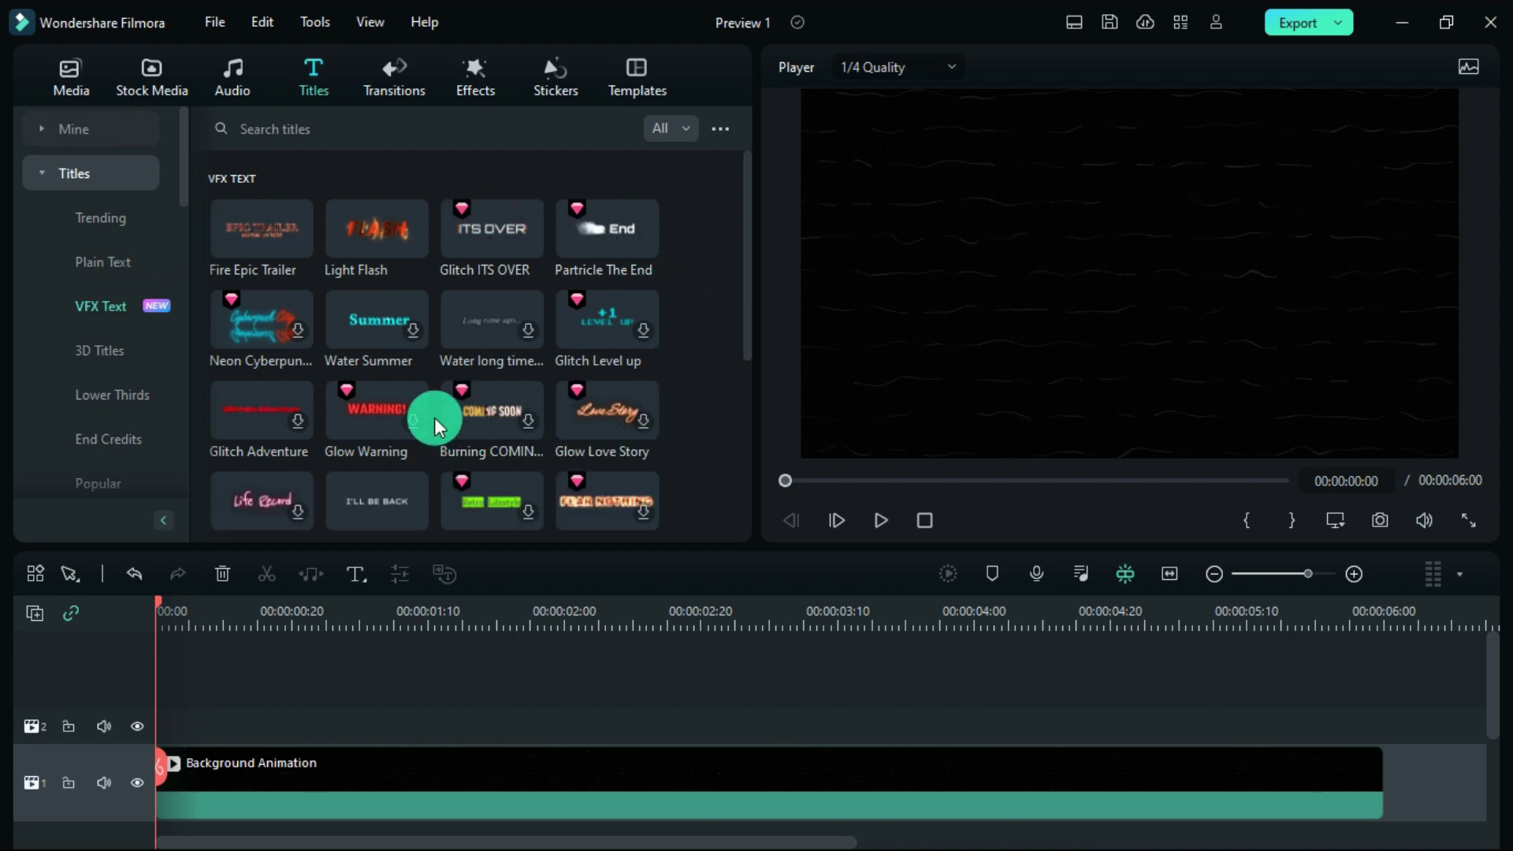
{"action": "scroll", "coordinate": [451, 415], "scroll_direction": "down", "scroll_amount": 1}
{"action": "scroll", "coordinate": [451, 415], "scroll_direction": "down", "scroll_amount": 2}
{"action": "scroll", "coordinate": [451, 416], "scroll_direction": "down", "scroll_amount": 3}
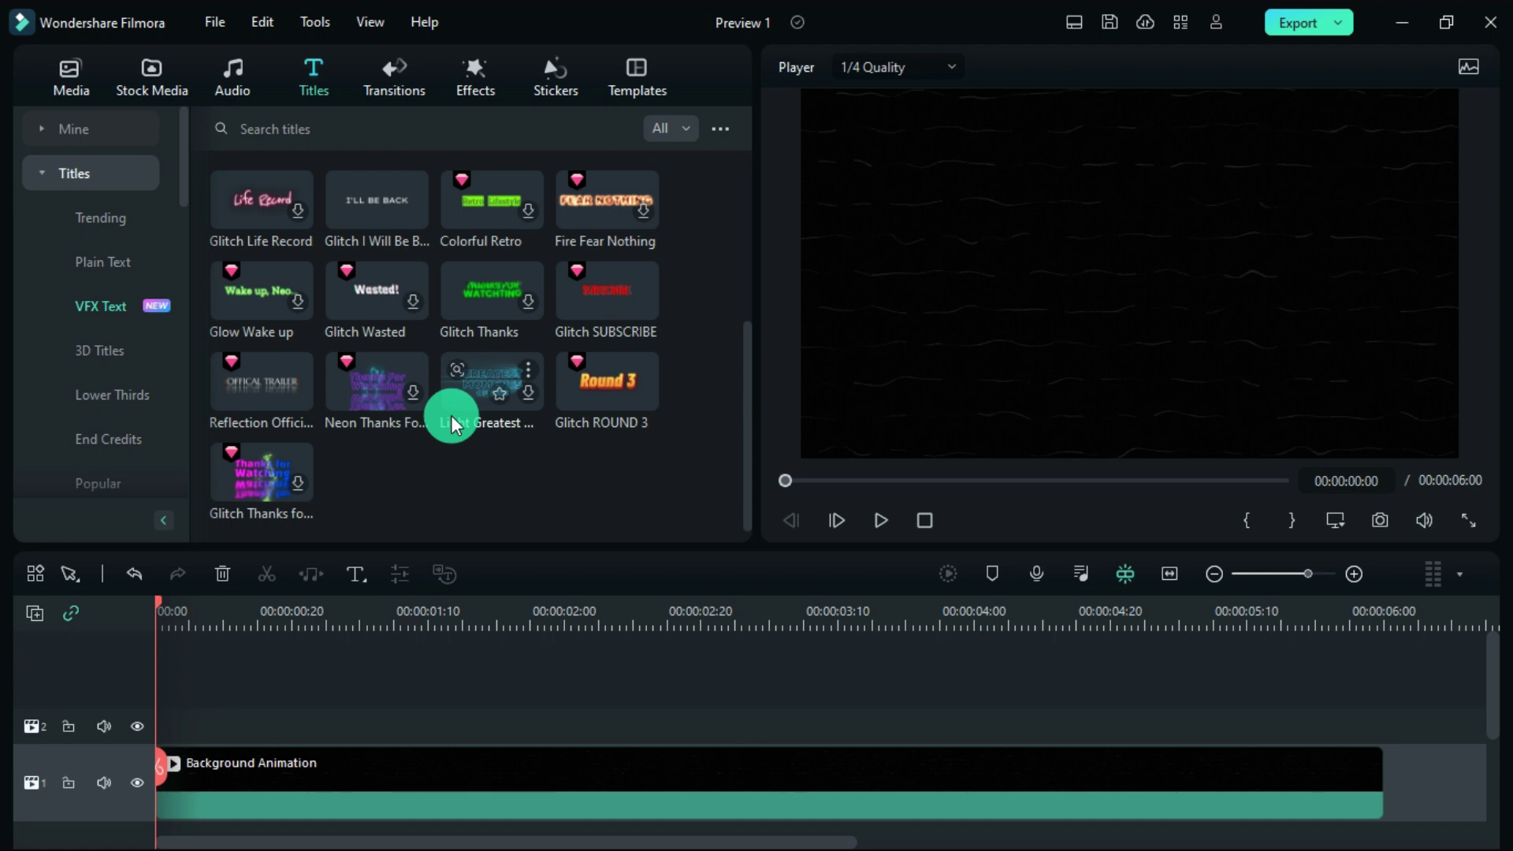
{"action": "scroll", "coordinate": [451, 416], "scroll_direction": "up", "scroll_amount": 1}
{"action": "scroll", "coordinate": [450, 414], "scroll_direction": "up", "scroll_amount": 3}
{"action": "scroll", "coordinate": [451, 416], "scroll_direction": "up", "scroll_amount": 1}
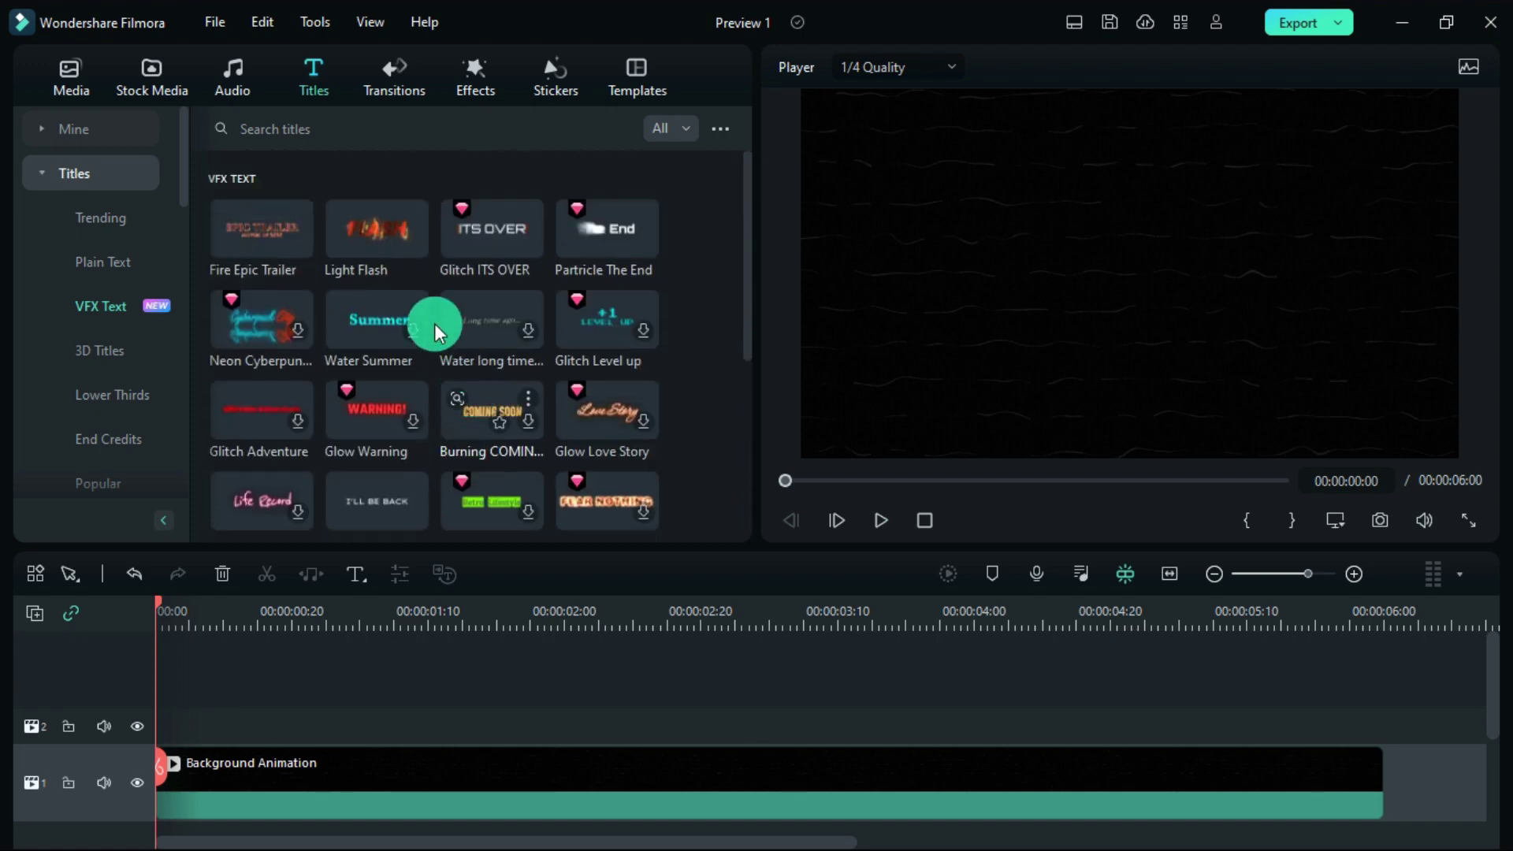
Place Light Flash on track 2, scrub through it, and open its settings
{"action": "mouse_move", "coordinate": [363, 219]}
{"action": "left_mouse_down"}
{"action": "mouse_move", "coordinate": [258, 733]}
{"action": "mouse_move", "coordinate": [129, 724]}
{"action": "left_mouse_up"}
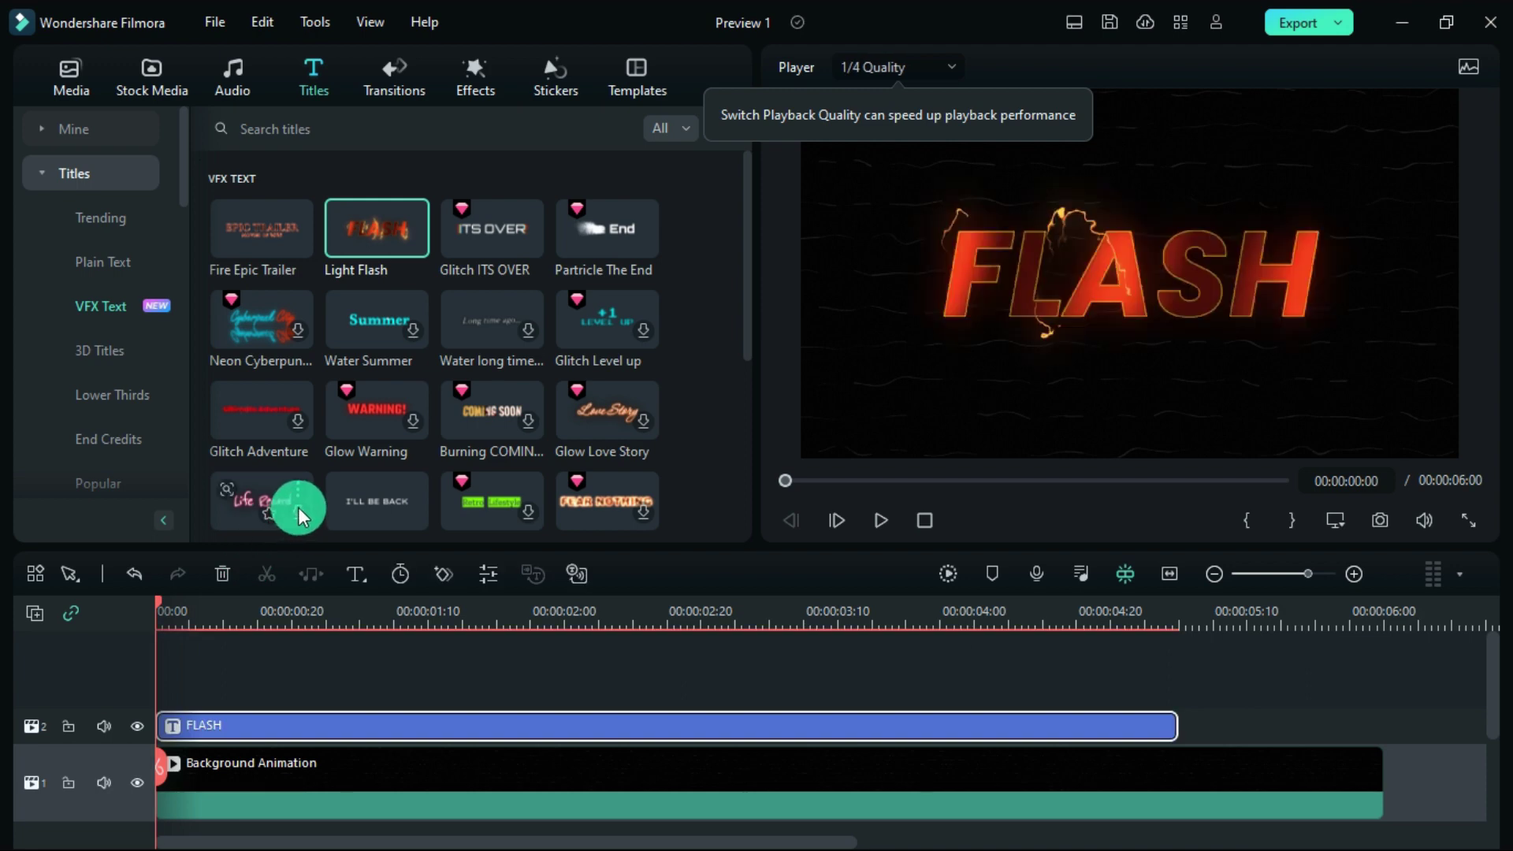
{"action": "left_click", "coordinate": [412, 607]}
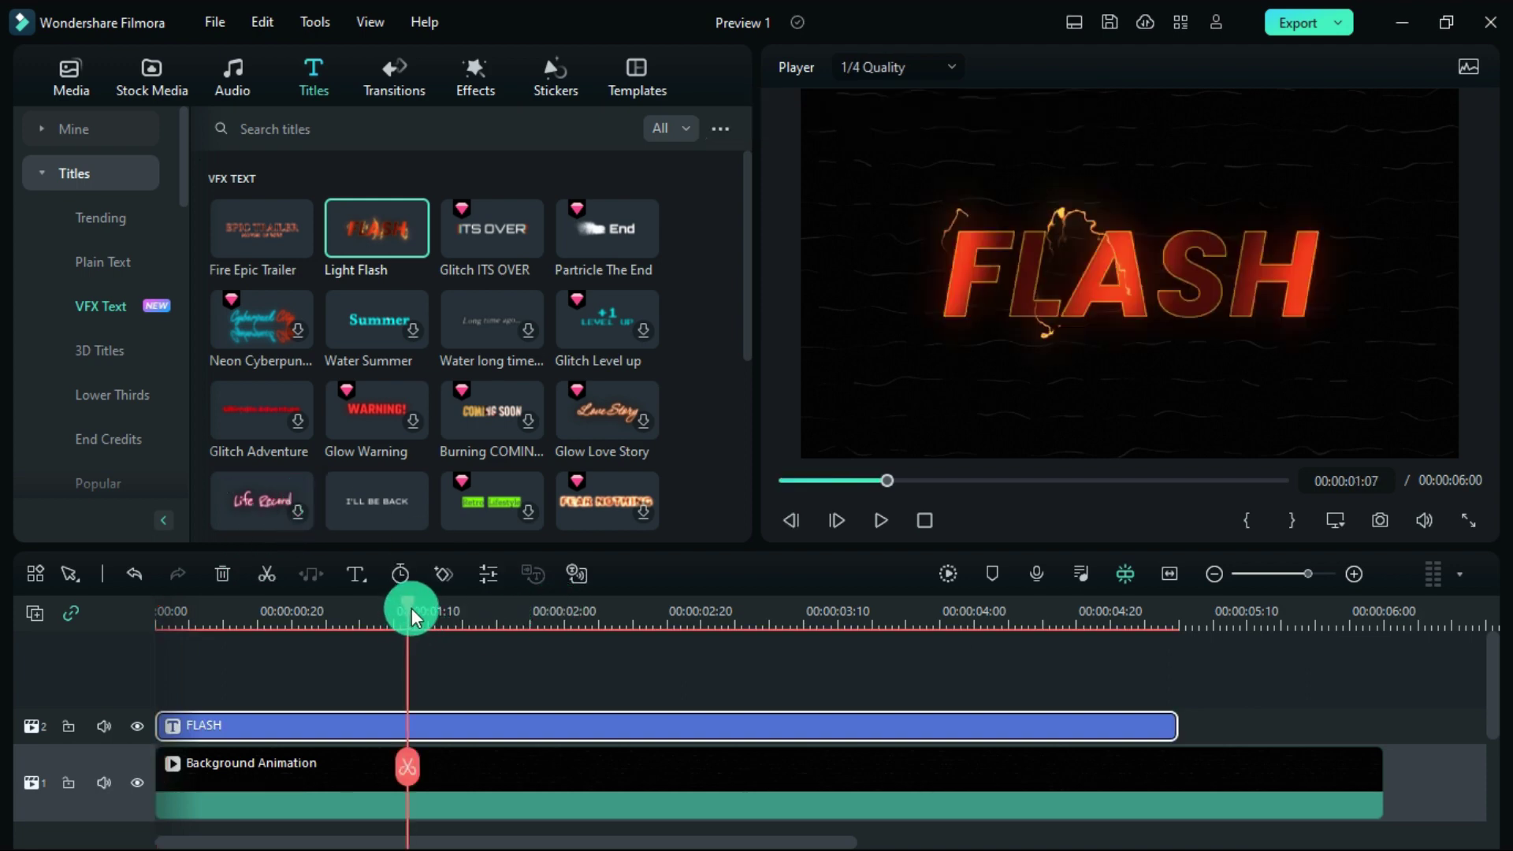
{"action": "left_click_drag", "start_coordinate": [412, 607], "coordinate": [857, 606]}
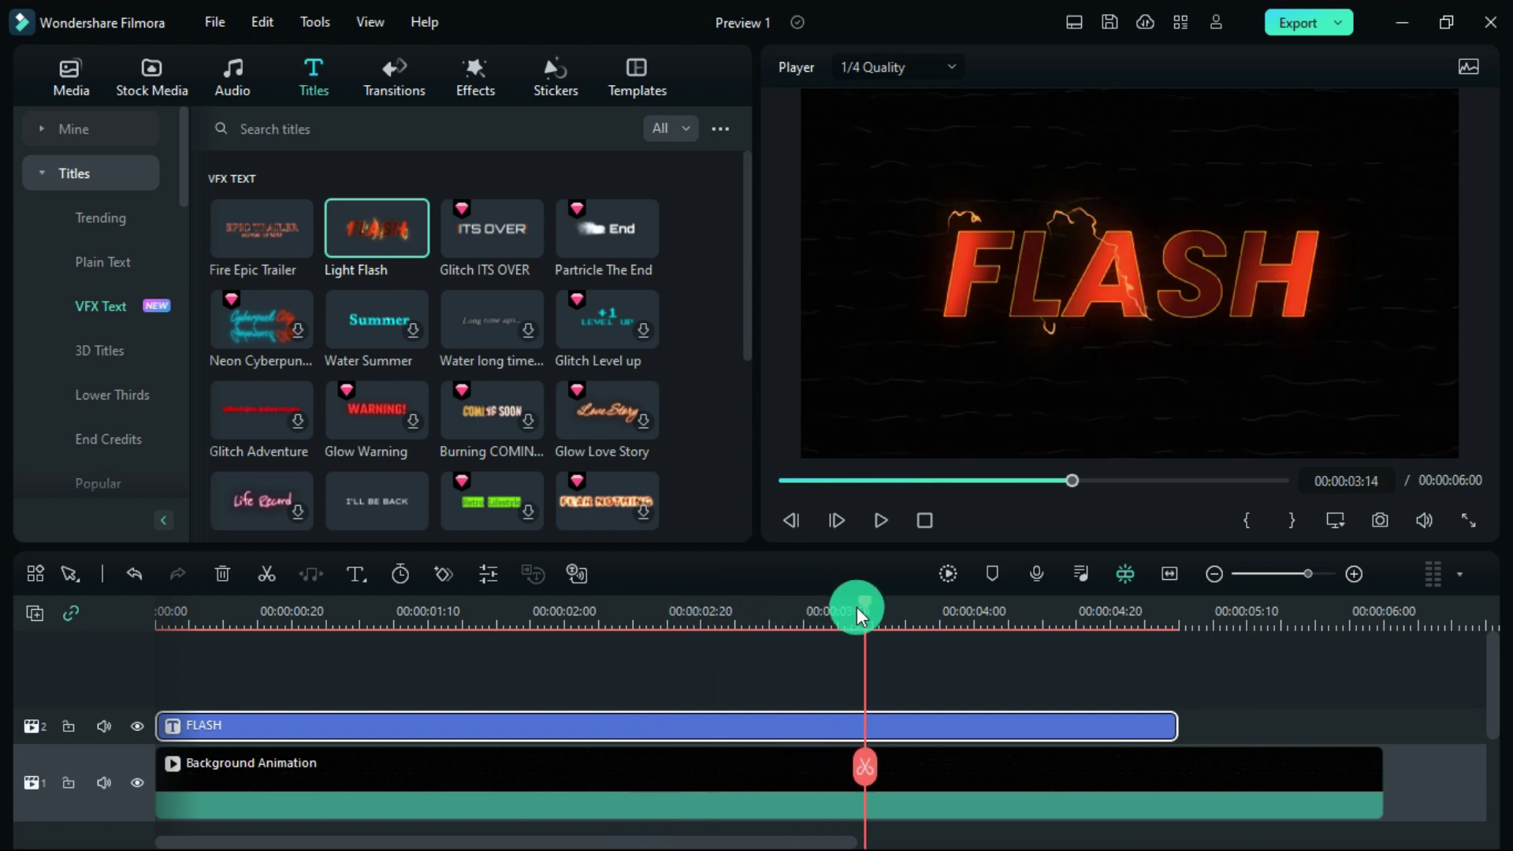
{"action": "left_click", "coordinate": [476, 578]}
Replace the title text FLASH with SPIDY in the Basic settings
{"action": "left_click", "coordinate": [60, 112]}
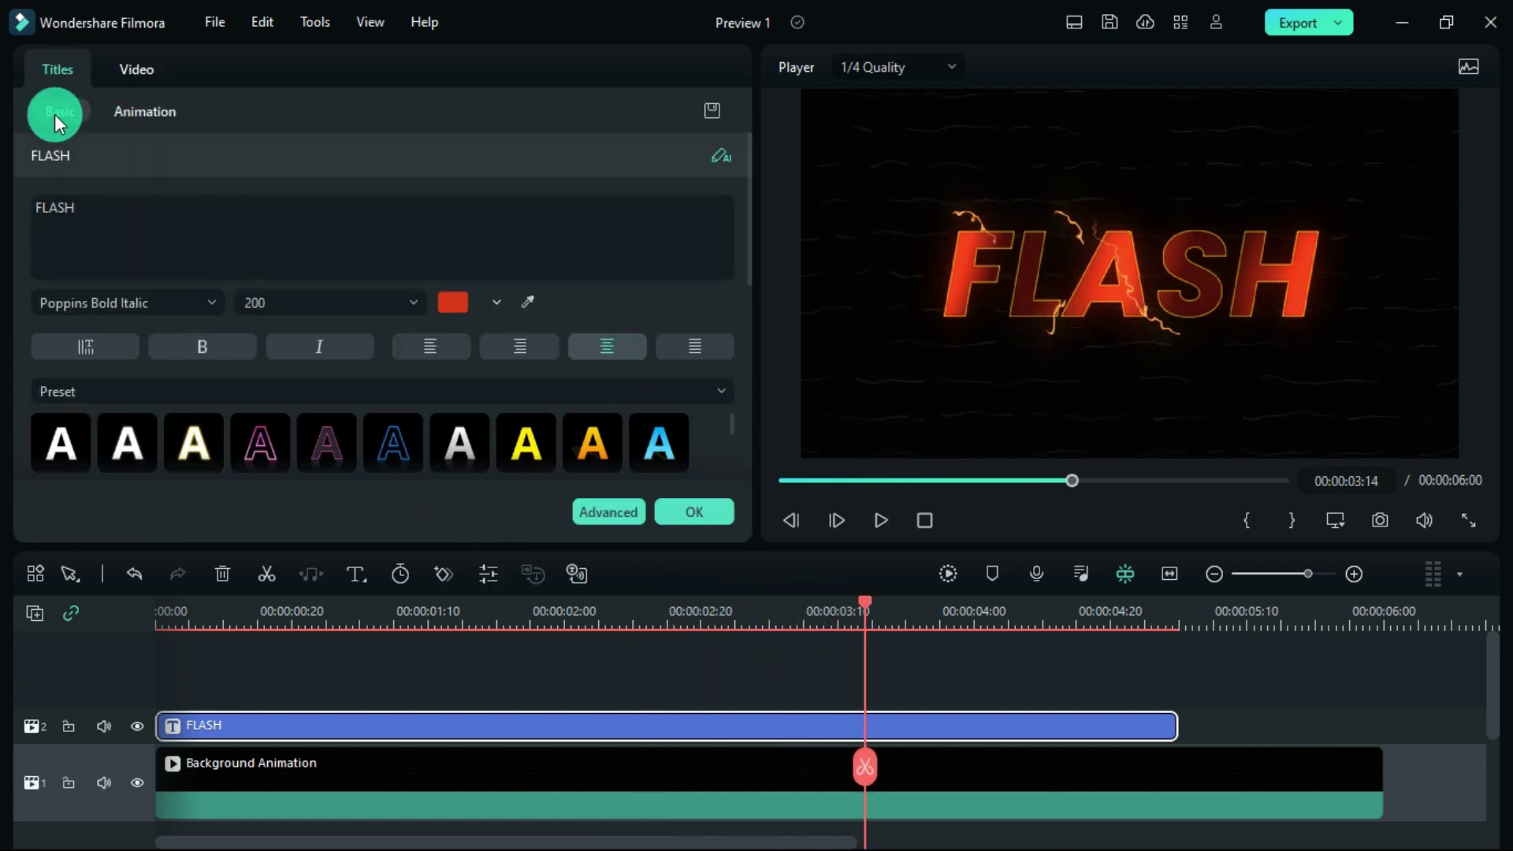
{"action": "double_click", "coordinate": [33, 204]}
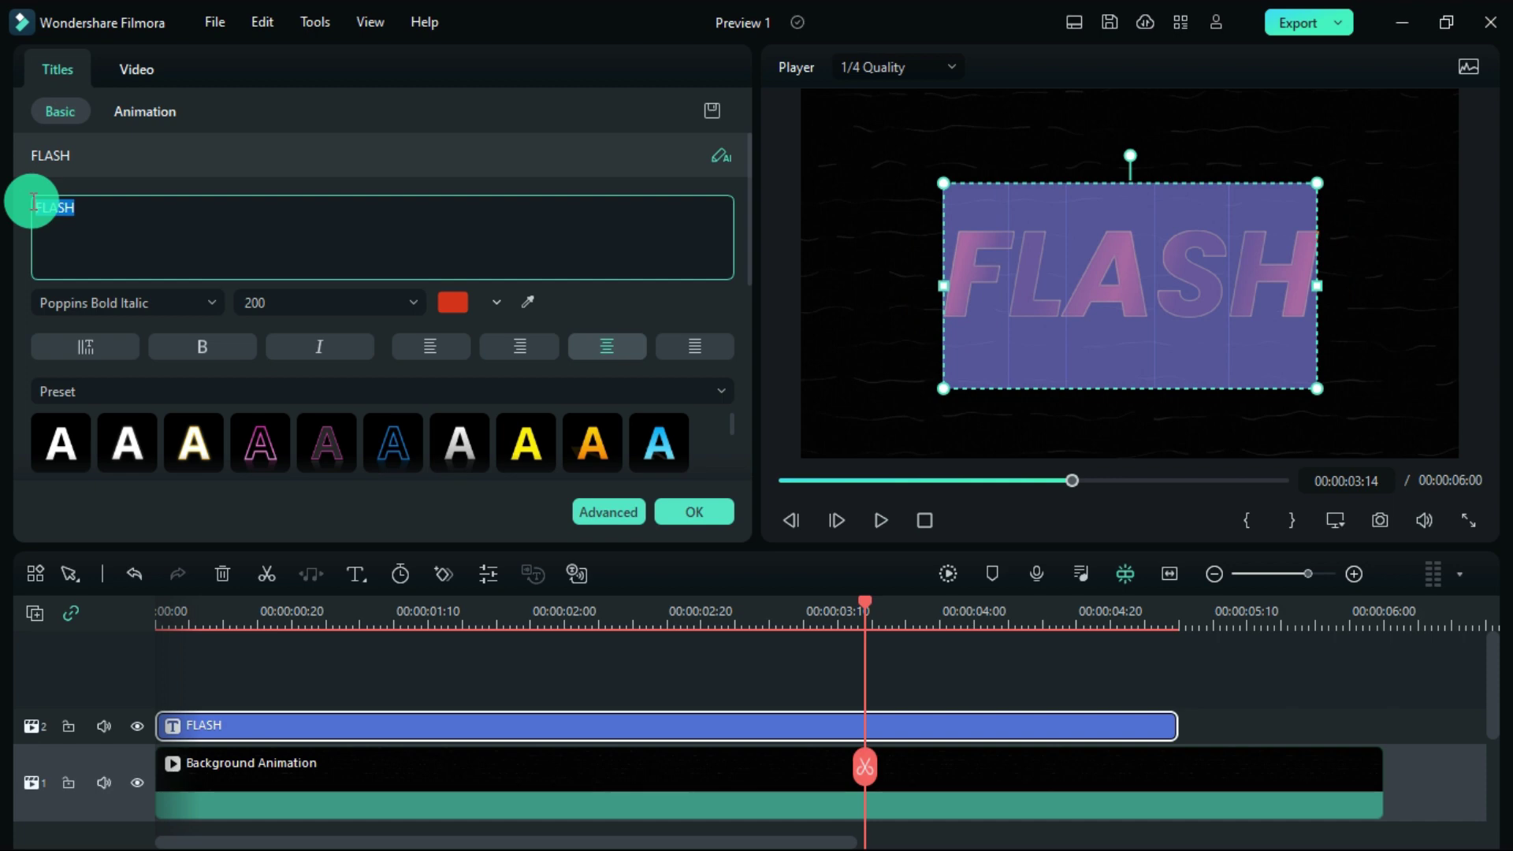
{"action": "key", "text": "BackSpace"}
{"action": "type", "text": "SPID"}
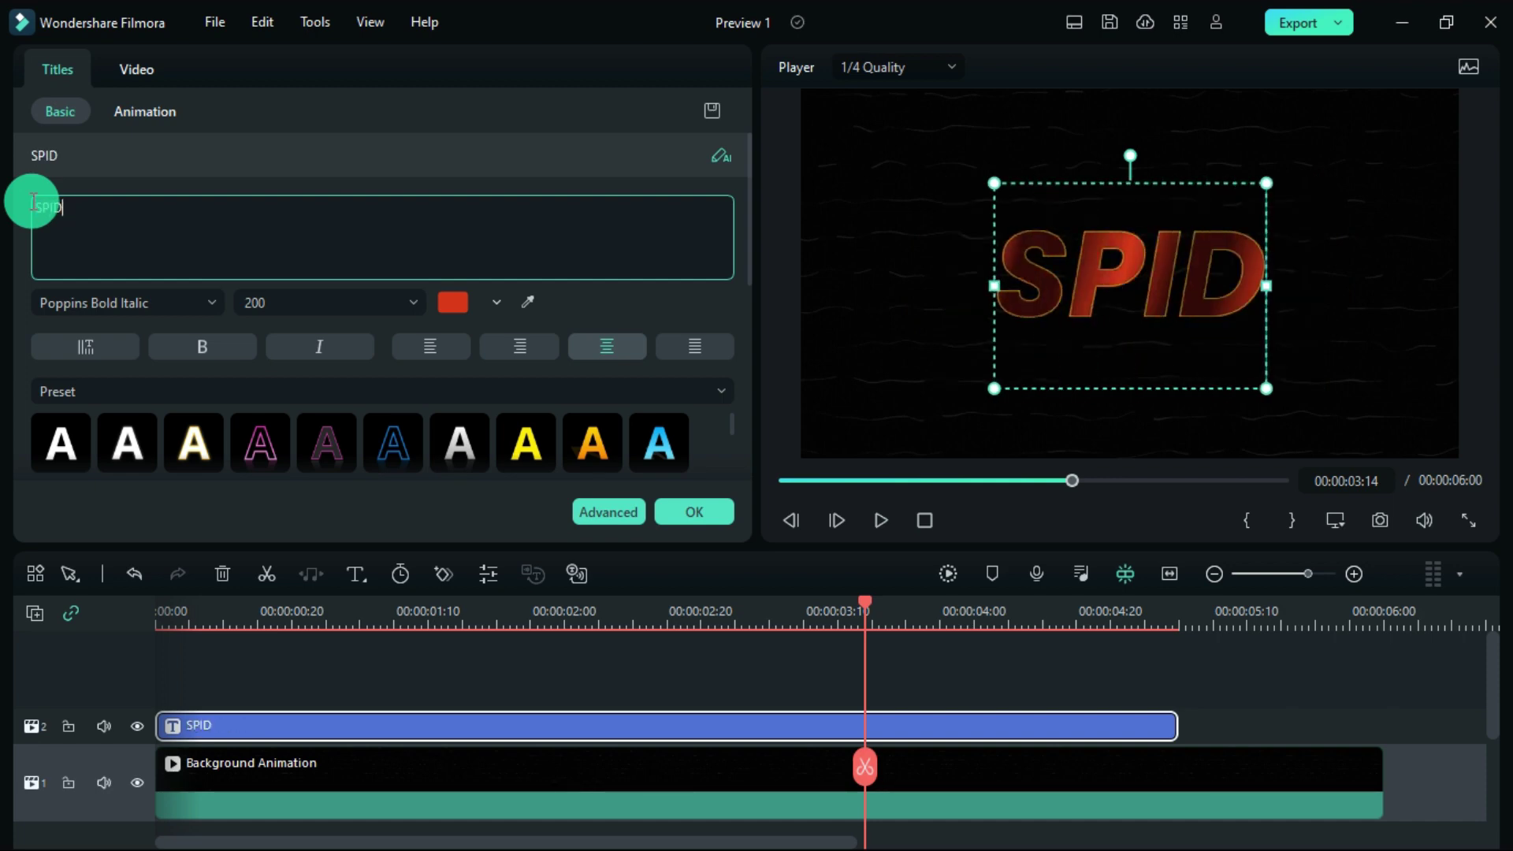
{"action": "type", "text": "Y"}
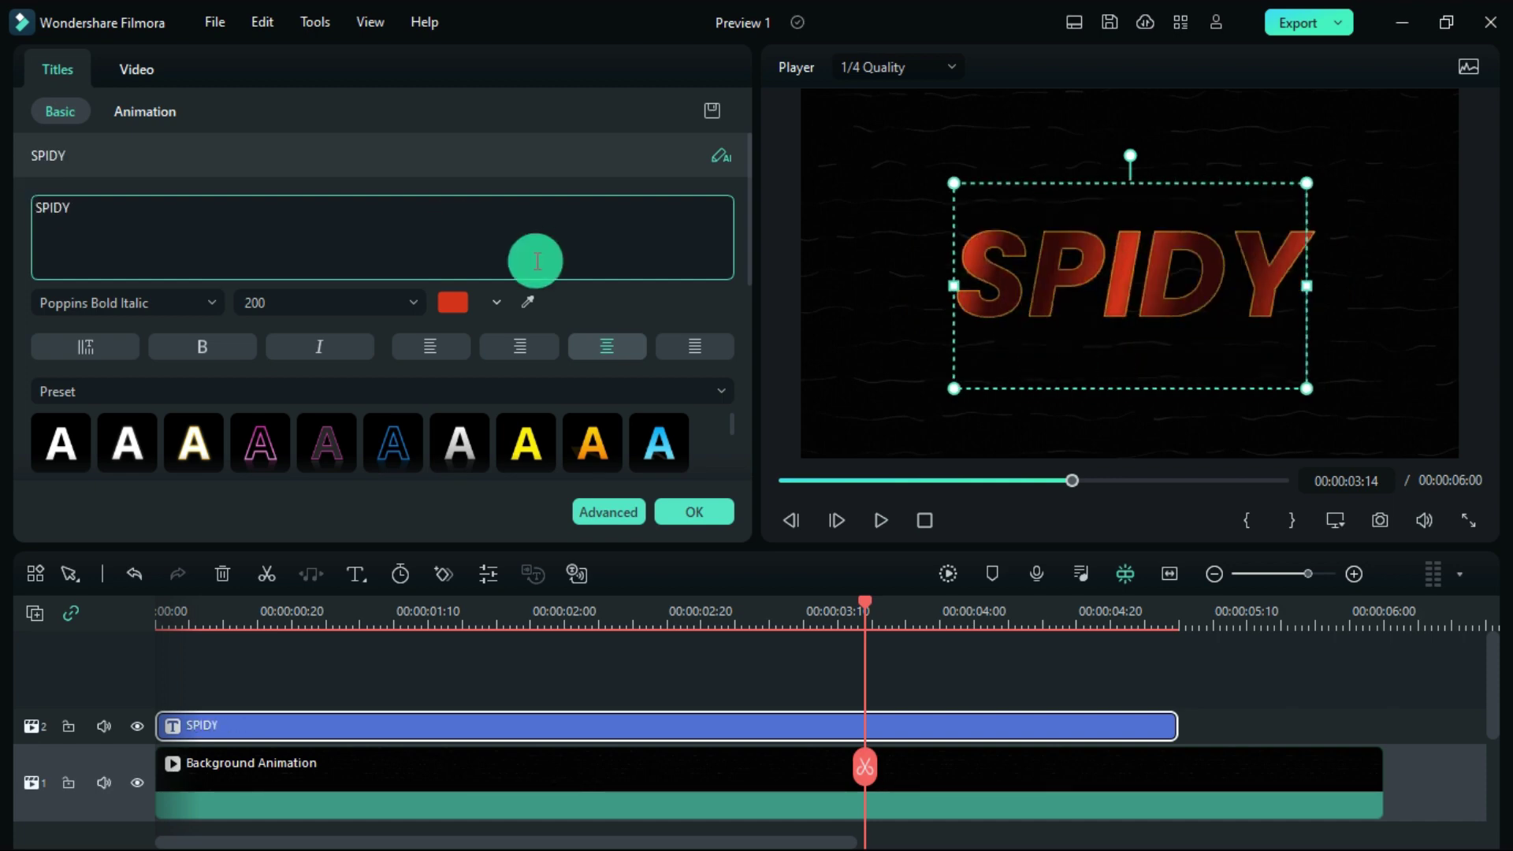
{"action": "scroll", "coordinate": [534, 260], "scroll_direction": "down", "scroll_amount": 1}
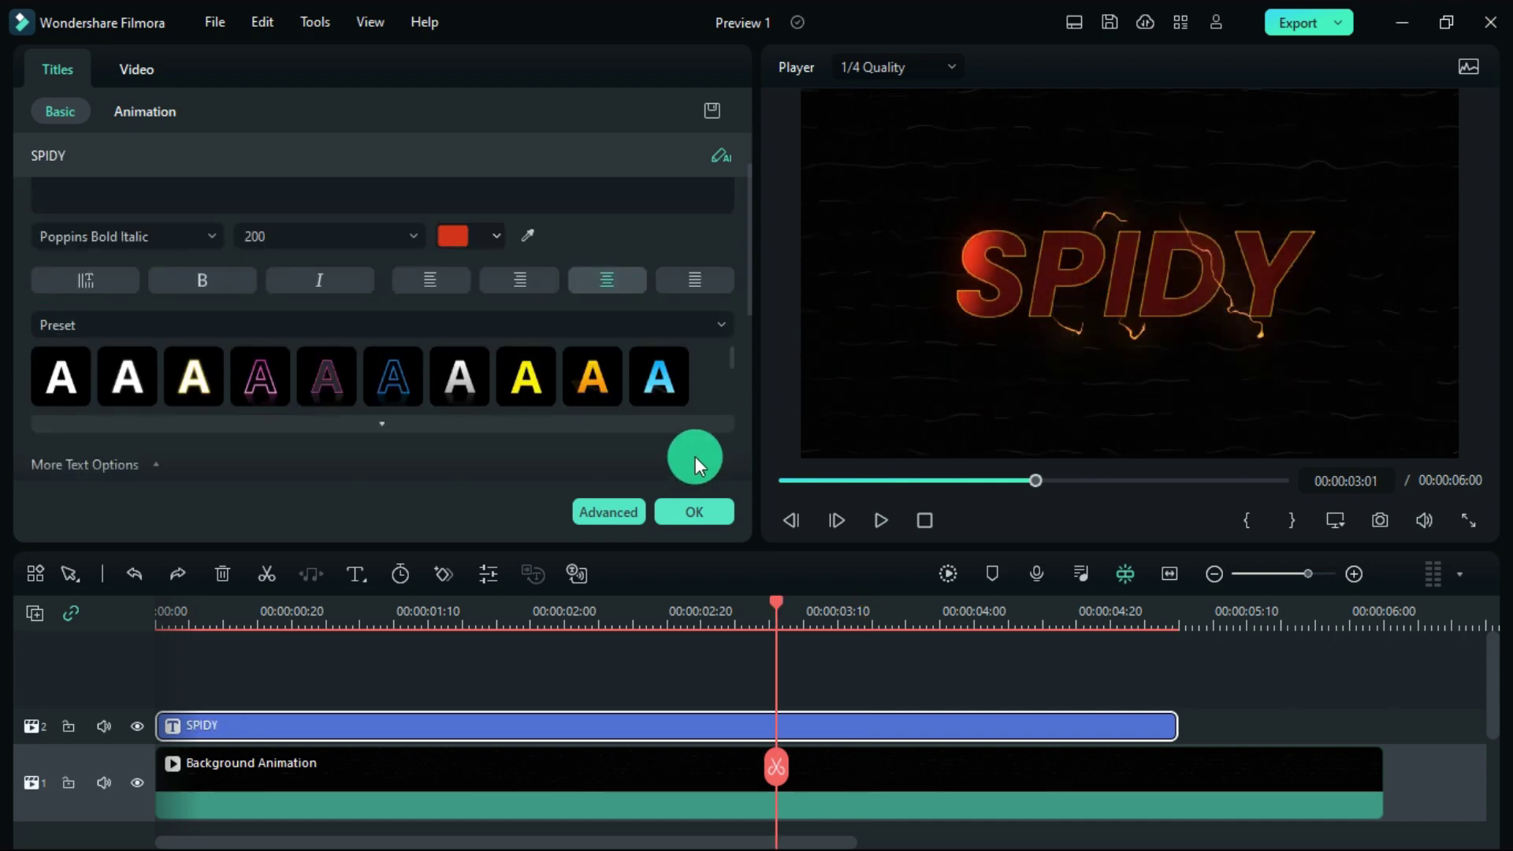
In the advanced editor, make the first gradient stop bright violet
{"action": "left_click", "coordinate": [606, 511]}
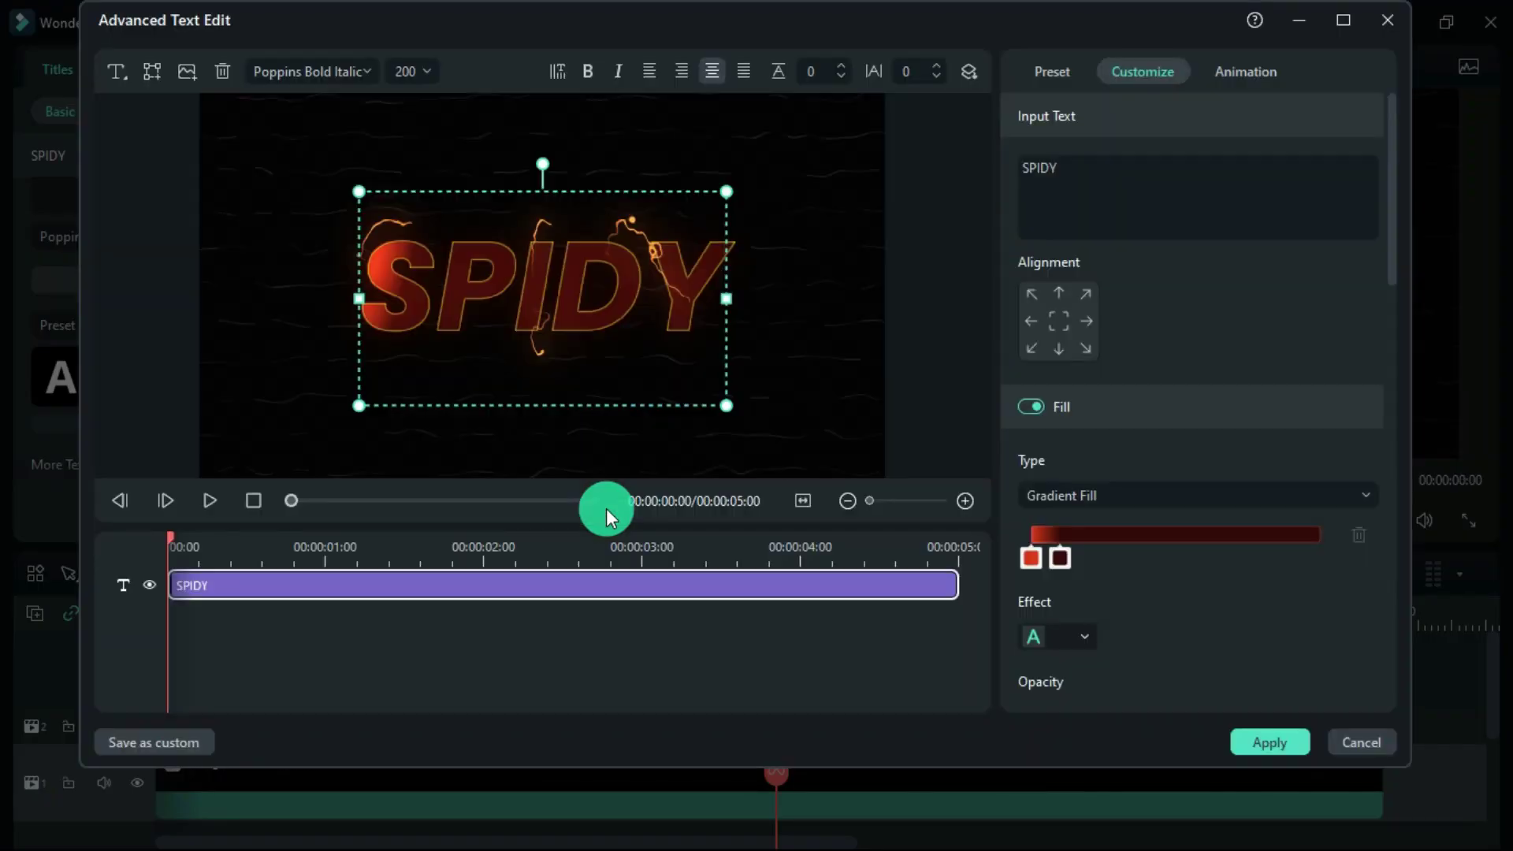
{"action": "left_click_drag", "start_coordinate": [1063, 577], "coordinate": [1012, 558]}
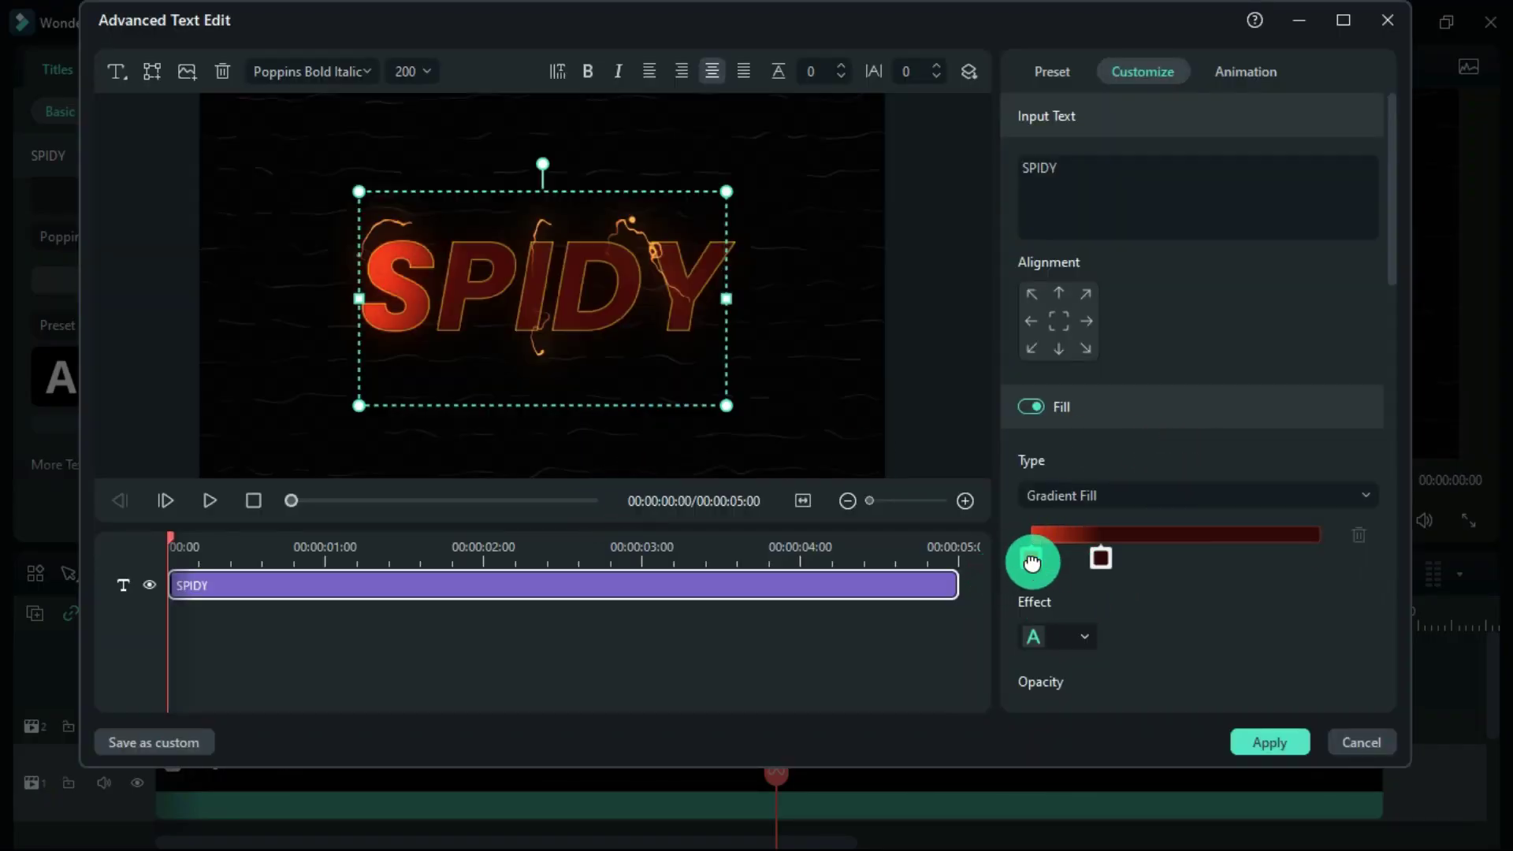
{"action": "left_click", "coordinate": [1033, 563]}
{"action": "left_click", "coordinate": [1084, 792]}
{"action": "left_click", "coordinate": [796, 203]}
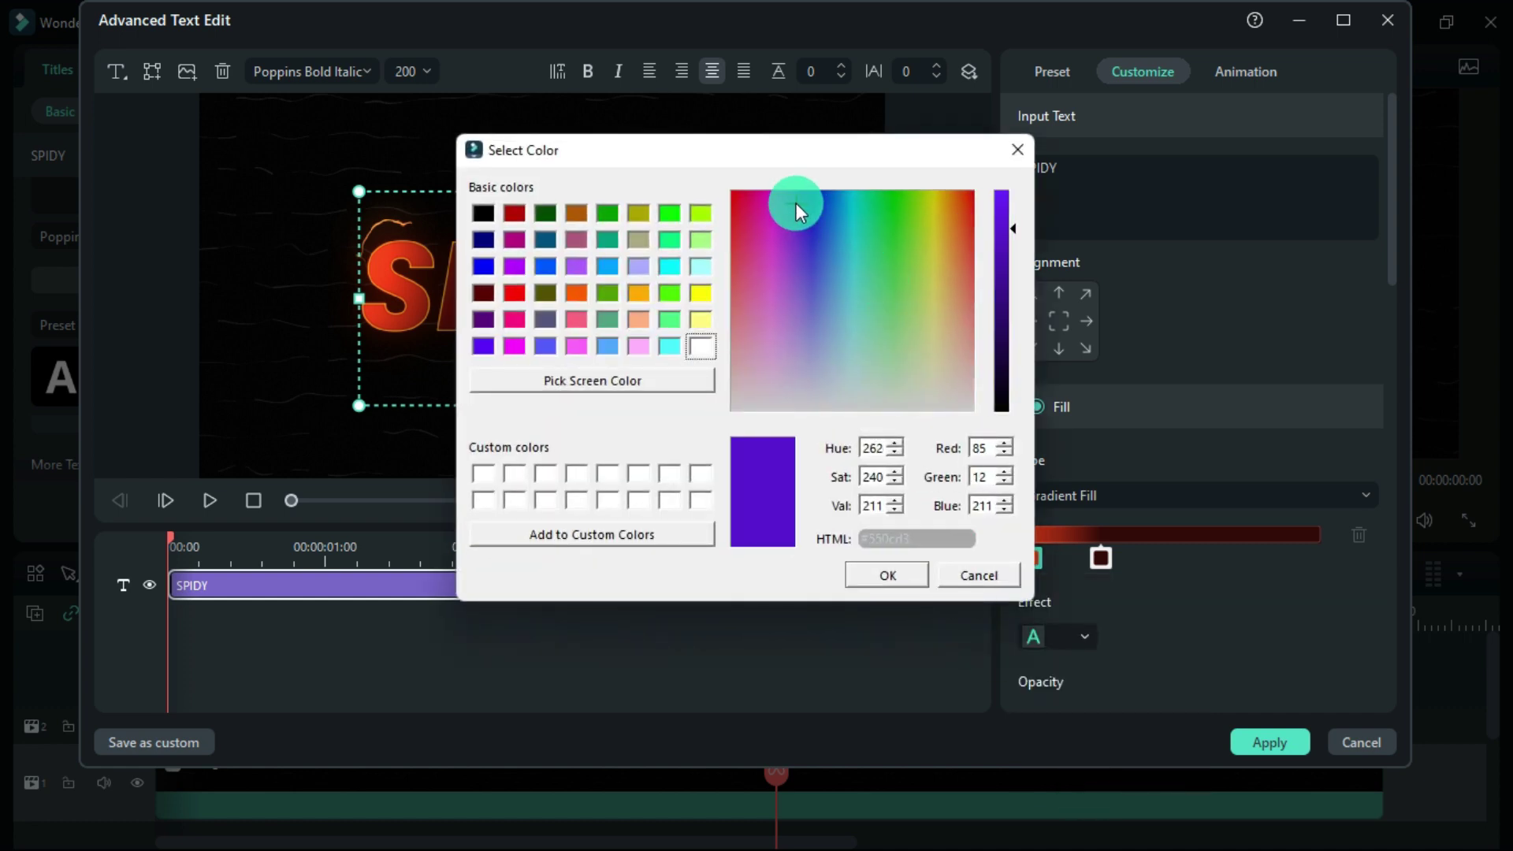
{"action": "left_click_drag", "start_coordinate": [796, 202], "coordinate": [792, 244]}
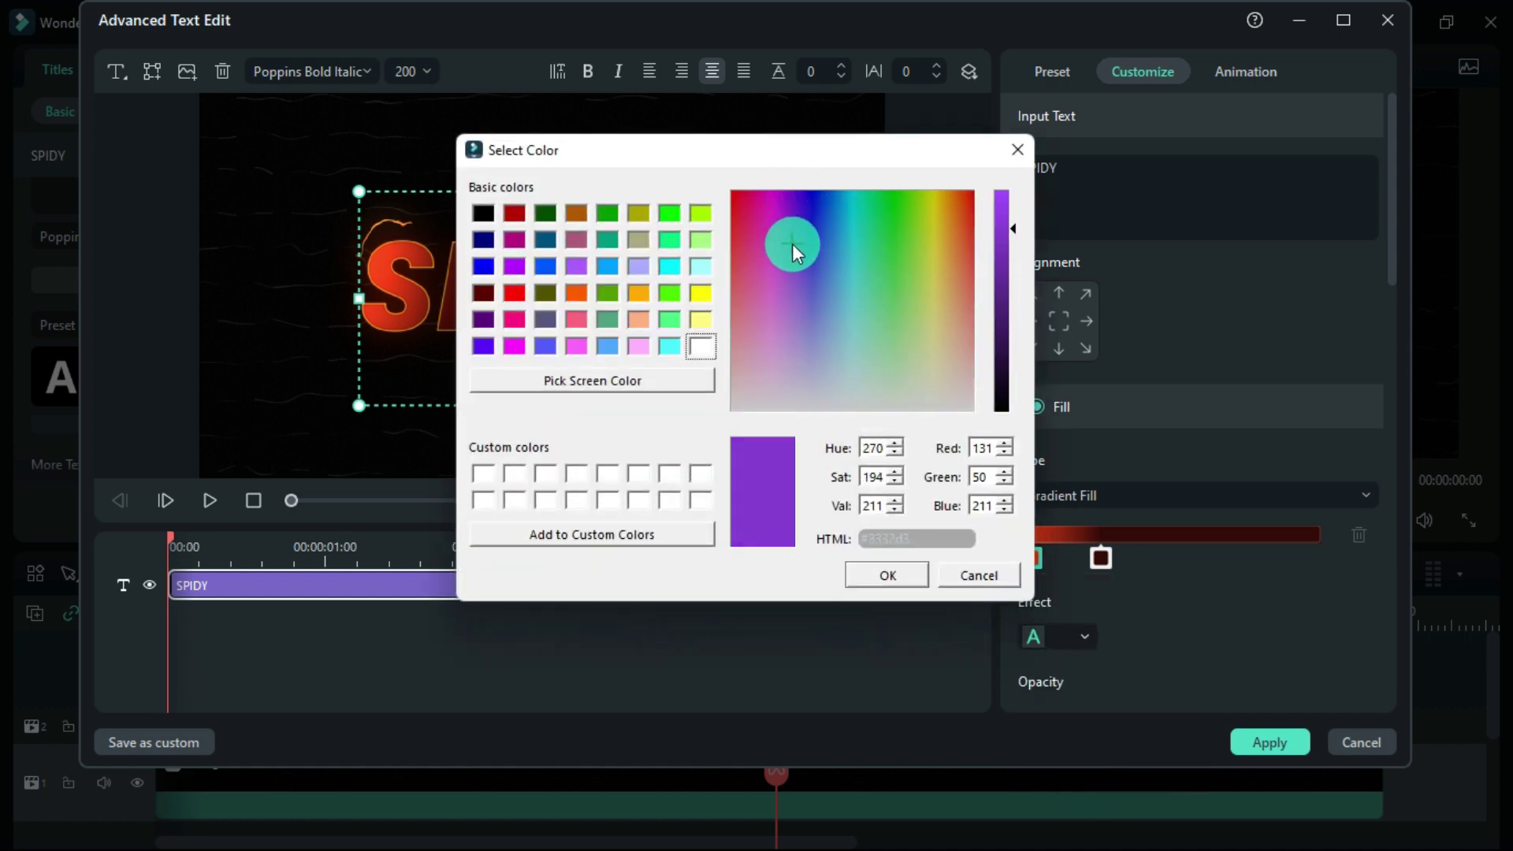
{"action": "left_click", "coordinate": [885, 580]}
Set the end gradient stop to very dark purple at the gradient's end
{"action": "left_click", "coordinate": [1099, 560]}
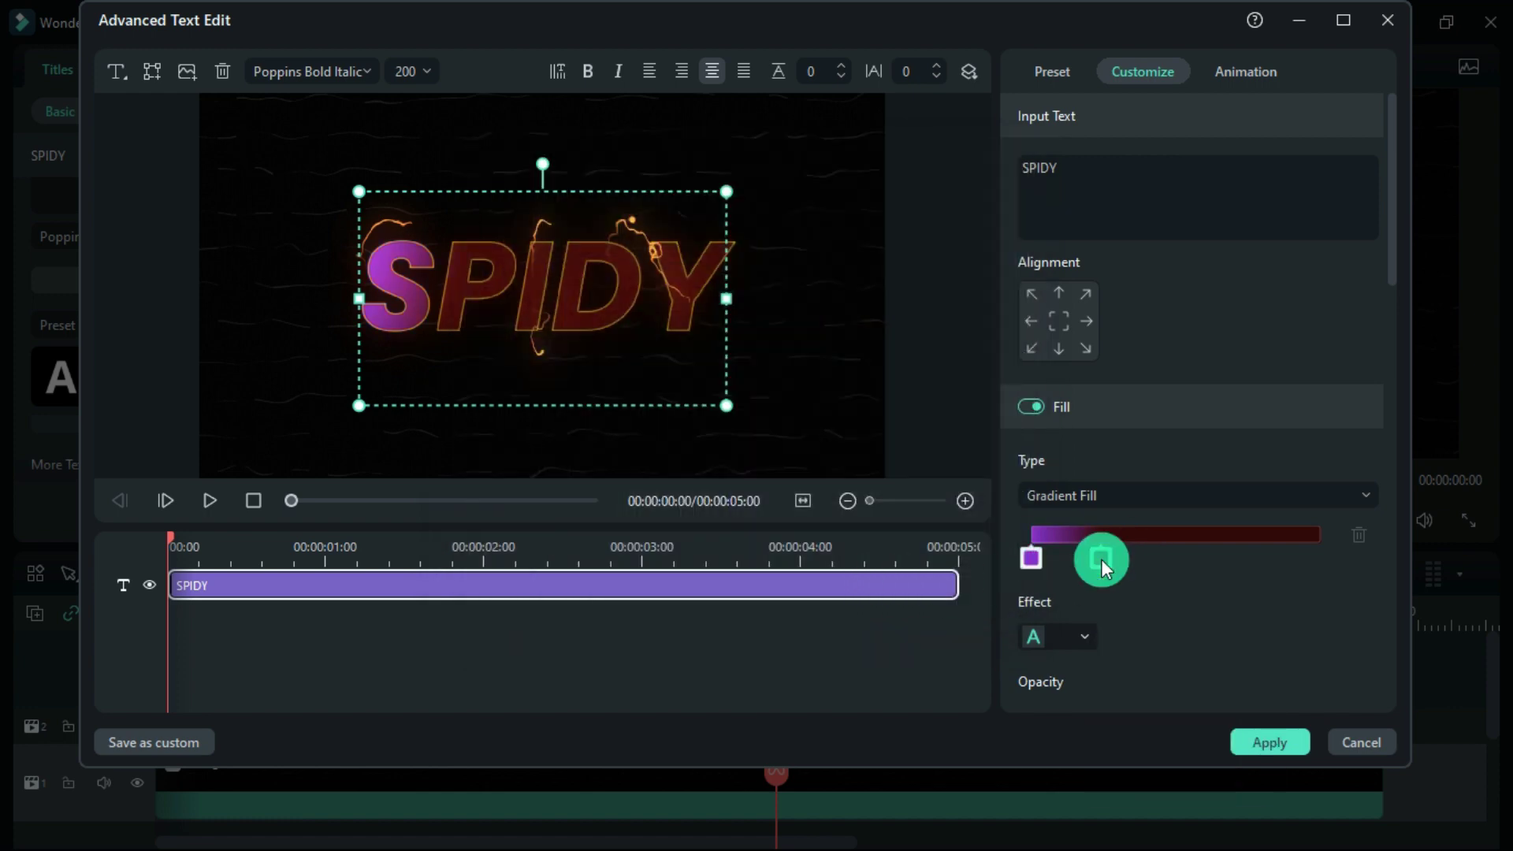
{"action": "left_click", "coordinate": [1127, 789]}
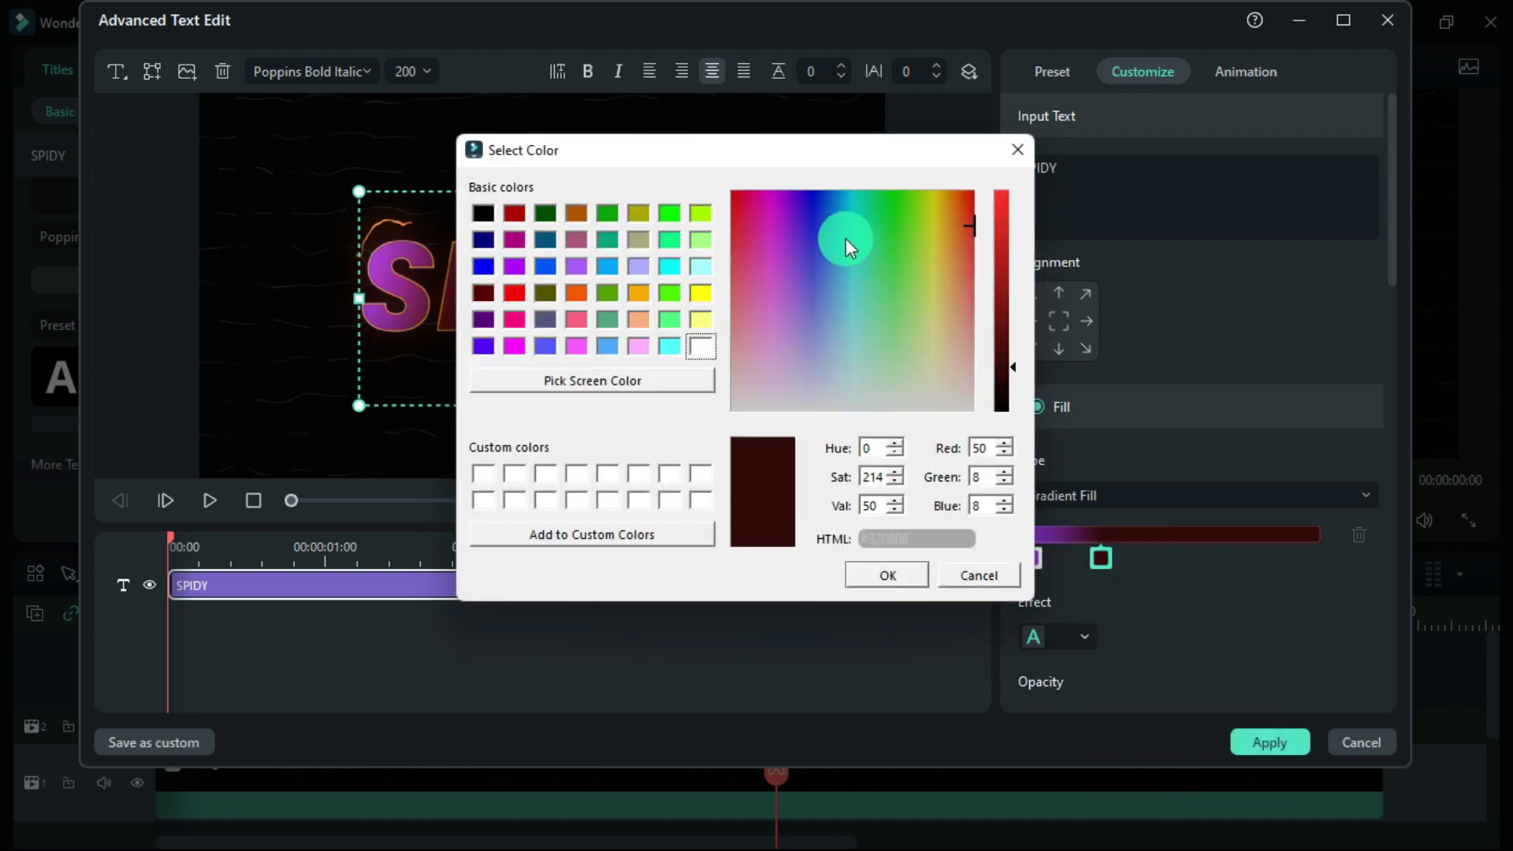
{"action": "left_click_drag", "start_coordinate": [846, 237], "coordinate": [792, 193]}
{"action": "left_click", "coordinate": [885, 576]}
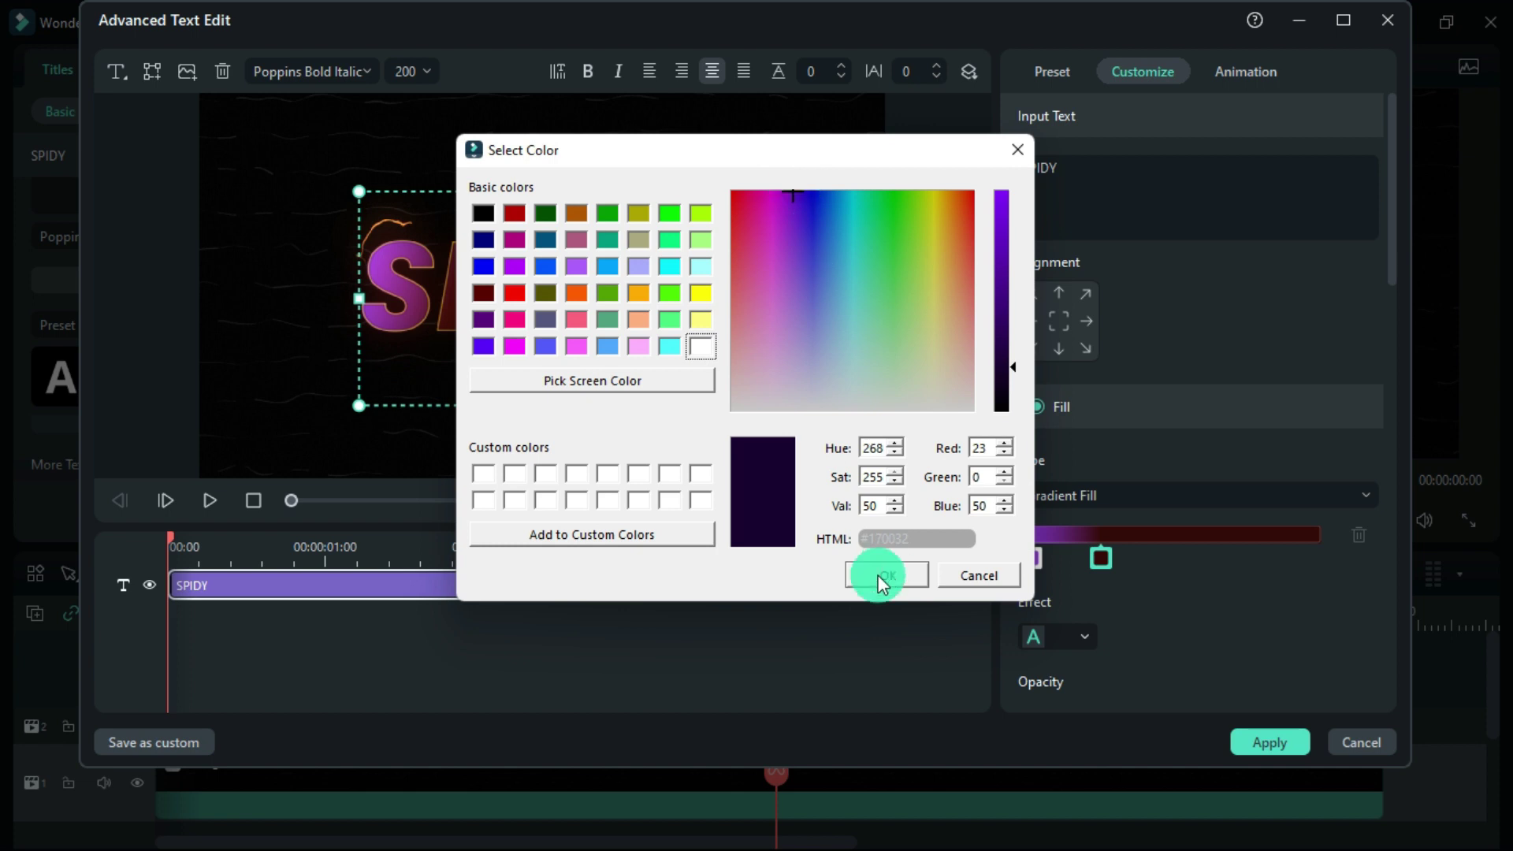
{"action": "left_click_drag", "start_coordinate": [1100, 559], "coordinate": [1207, 558]}
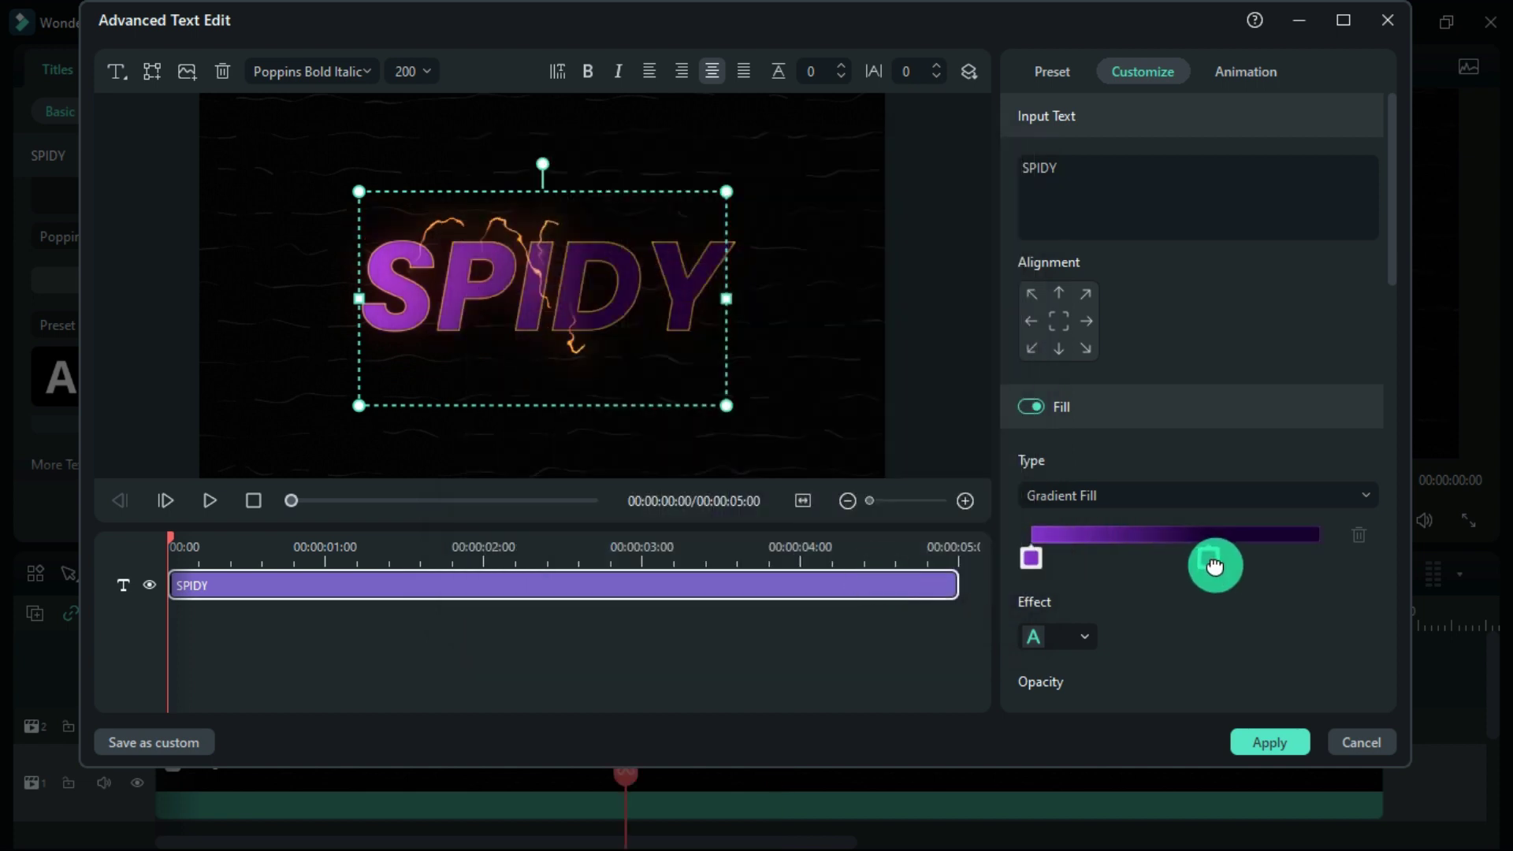
{"action": "left_click", "coordinate": [1209, 558]}
{"action": "left_click", "coordinate": [1085, 604]}
{"action": "scroll", "coordinate": [1085, 605], "scroll_direction": "down", "scroll_amount": 3}
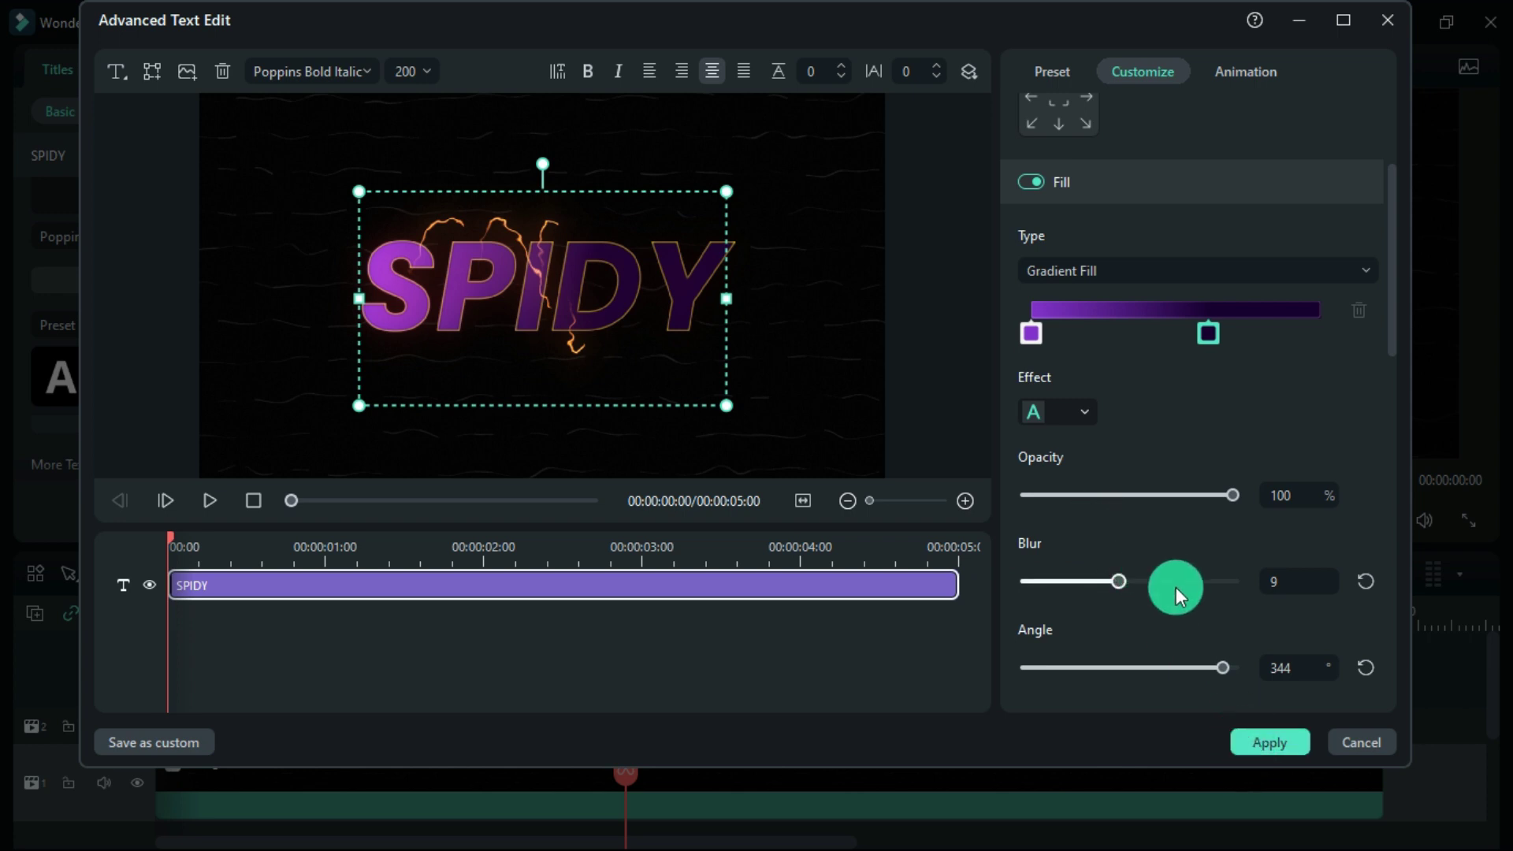
Change the gradient angle, apply it, and scrub to preview the title
{"action": "left_click_drag", "start_coordinate": [1219, 668], "coordinate": [1188, 664]}
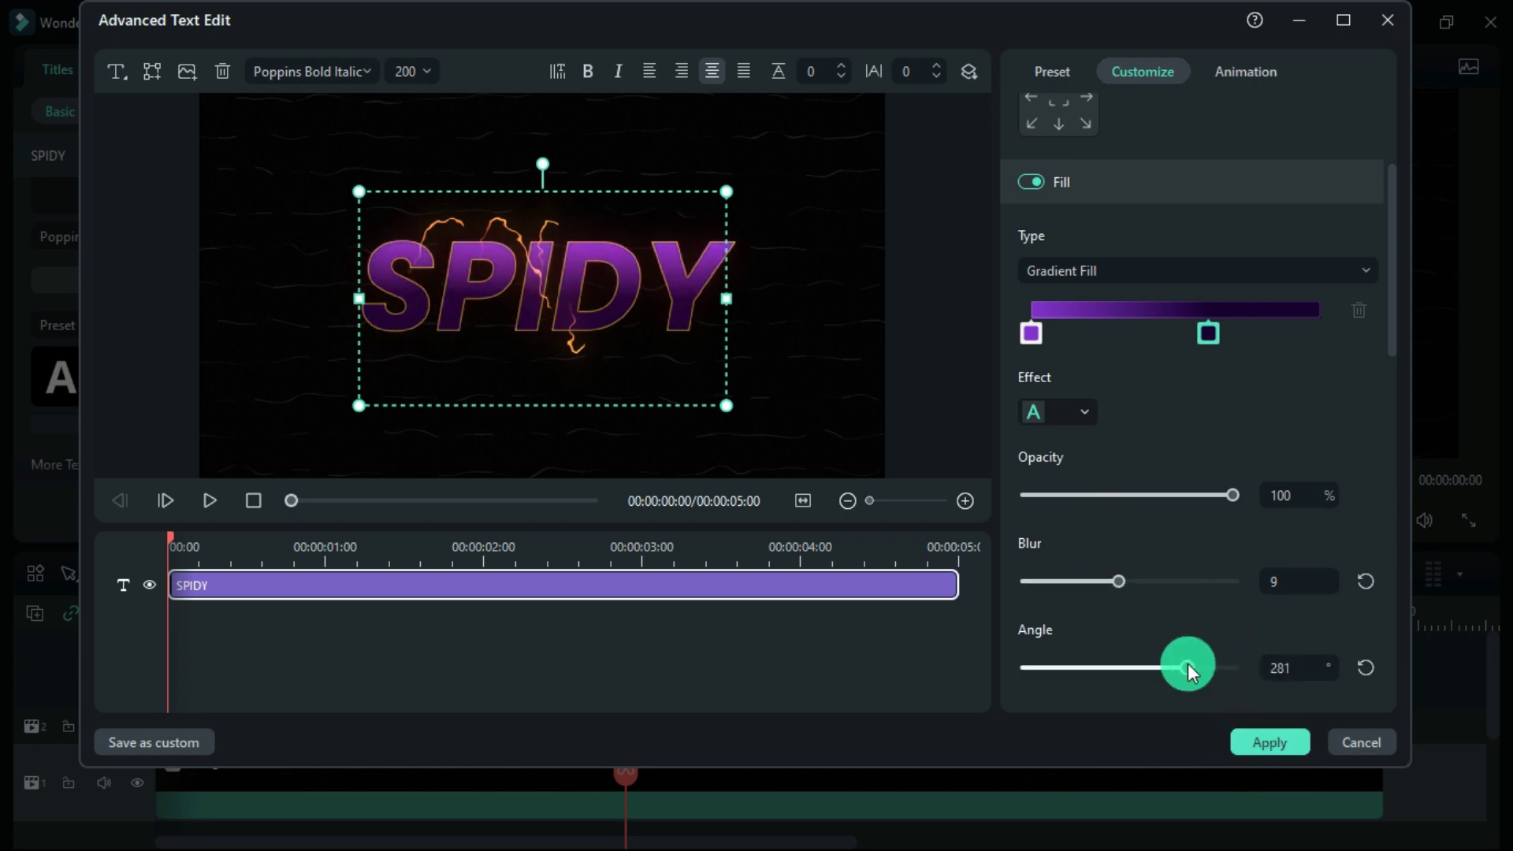
{"action": "left_click", "coordinate": [1245, 736]}
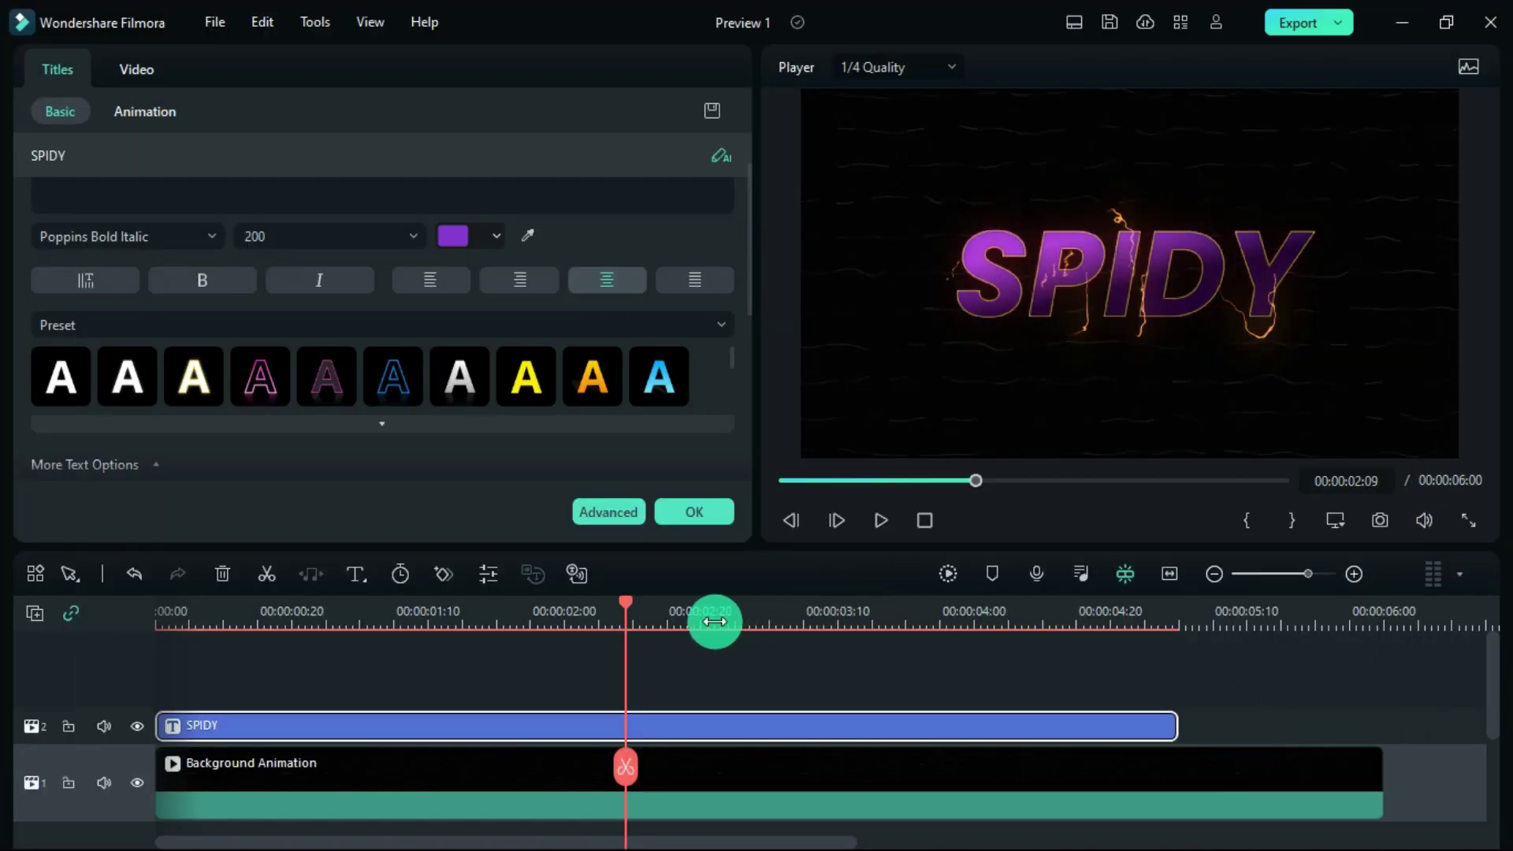
{"action": "left_click", "coordinate": [419, 618]}
{"action": "left_click_drag", "start_coordinate": [420, 618], "coordinate": [295, 612]}
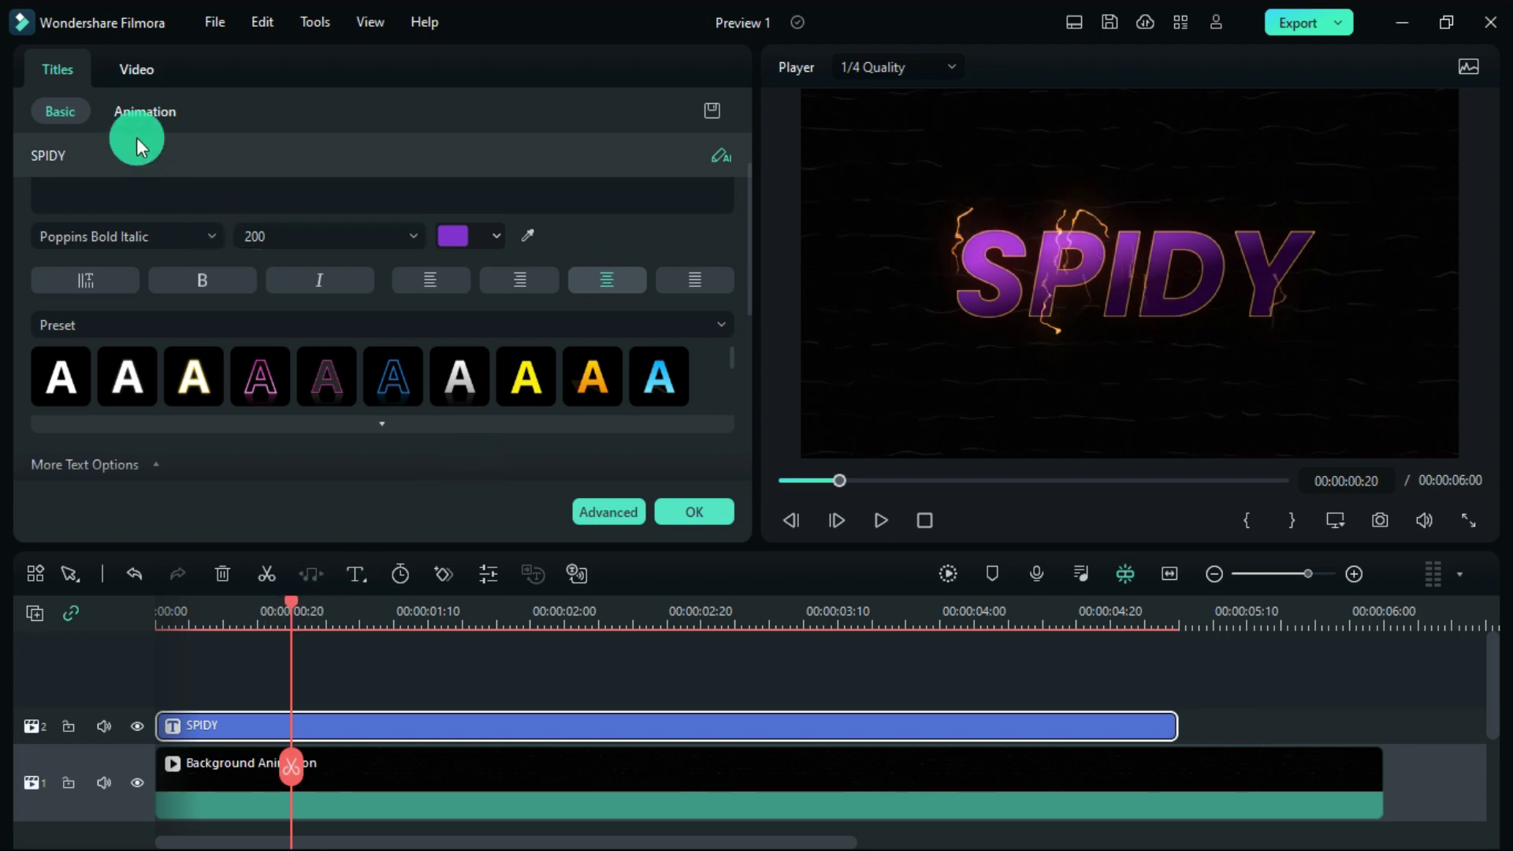
Apply the Swaying loop animation to the SPIDY title with a single loop speed of about 3.64 seconds
{"action": "left_click", "coordinate": [145, 112]}
{"action": "left_click", "coordinate": [124, 154]}
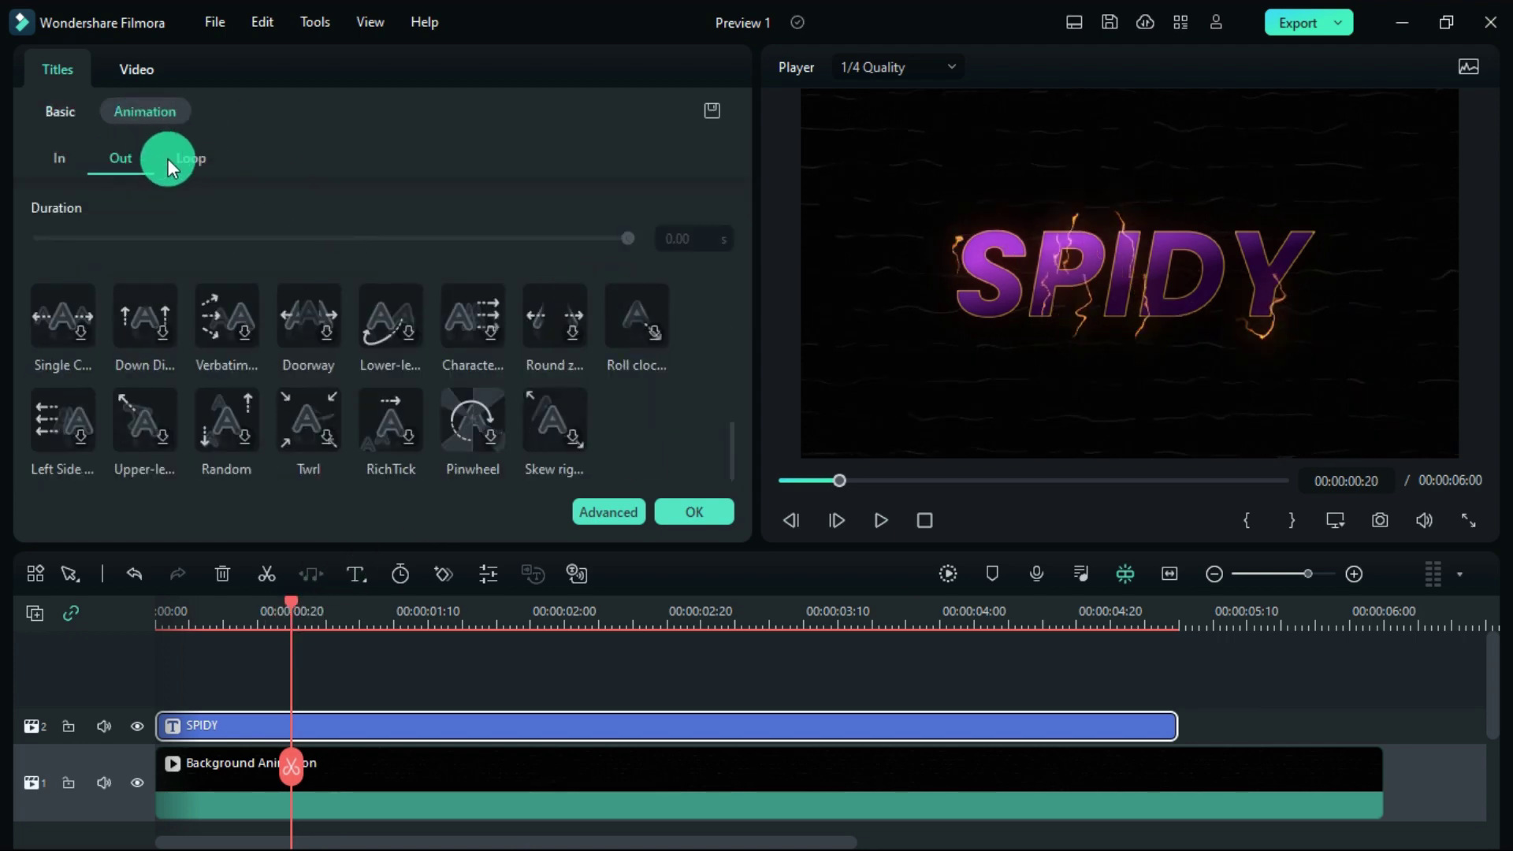
{"action": "left_click", "coordinate": [191, 172]}
{"action": "scroll", "coordinate": [330, 437], "scroll_direction": "up", "scroll_amount": 3}
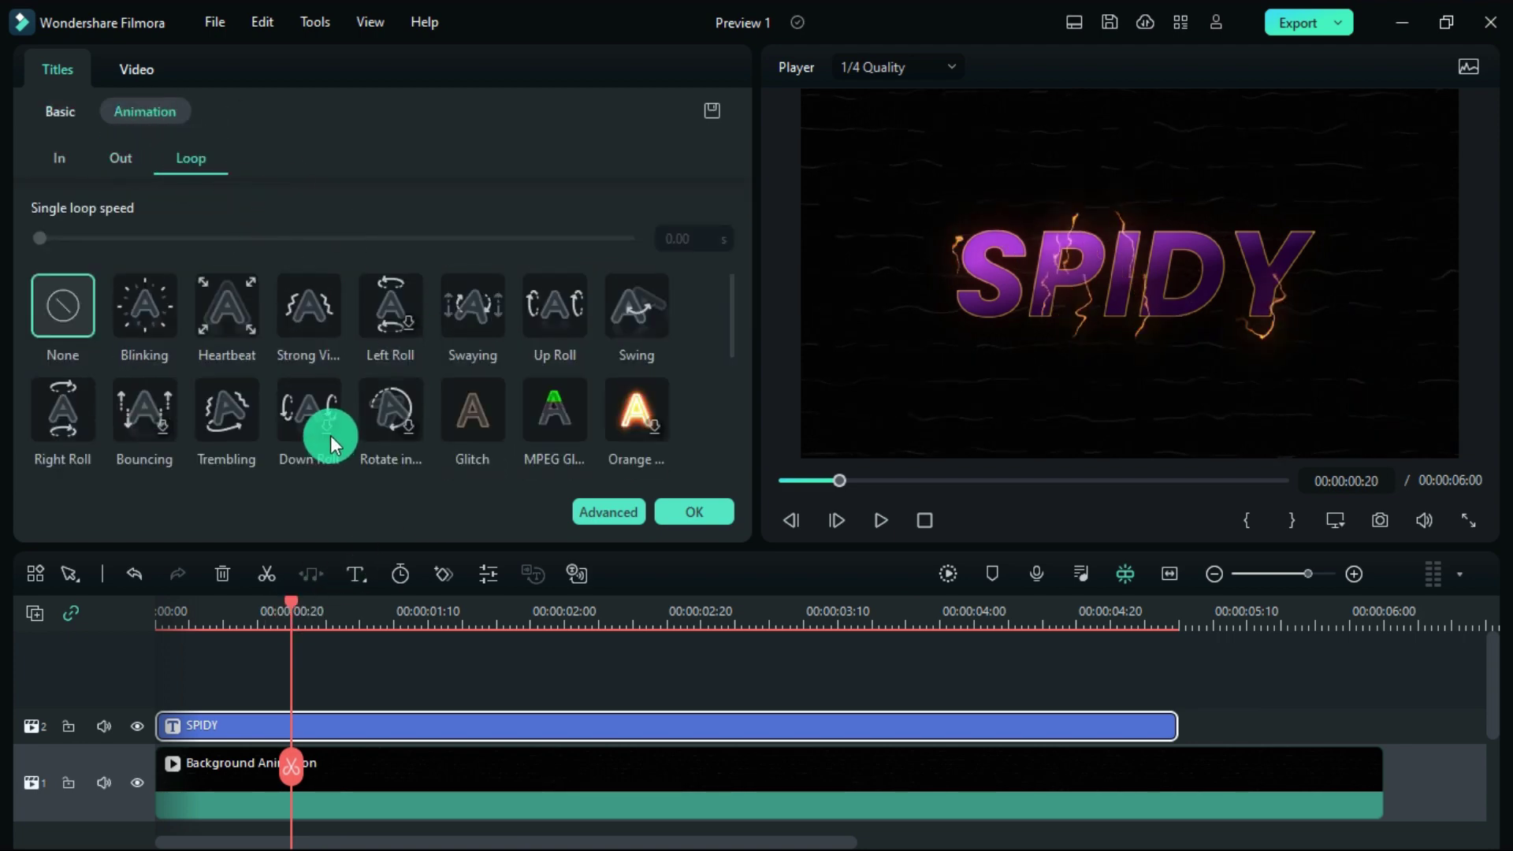
{"action": "left_click", "coordinate": [468, 300]}
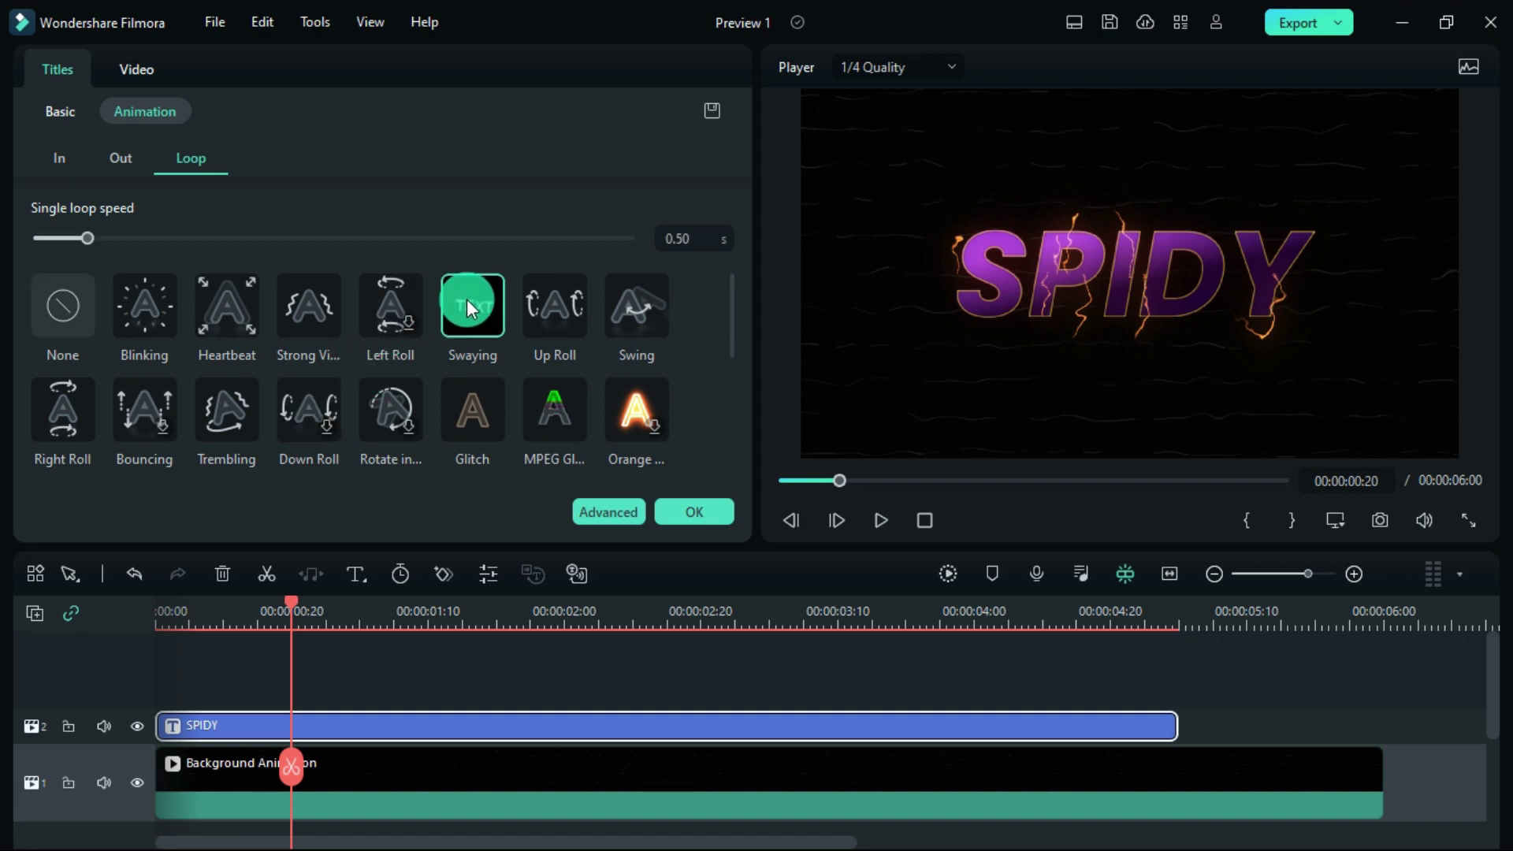
{"action": "left_click", "coordinate": [298, 239]}
{"action": "left_click_drag", "start_coordinate": [407, 235], "coordinate": [446, 235]}
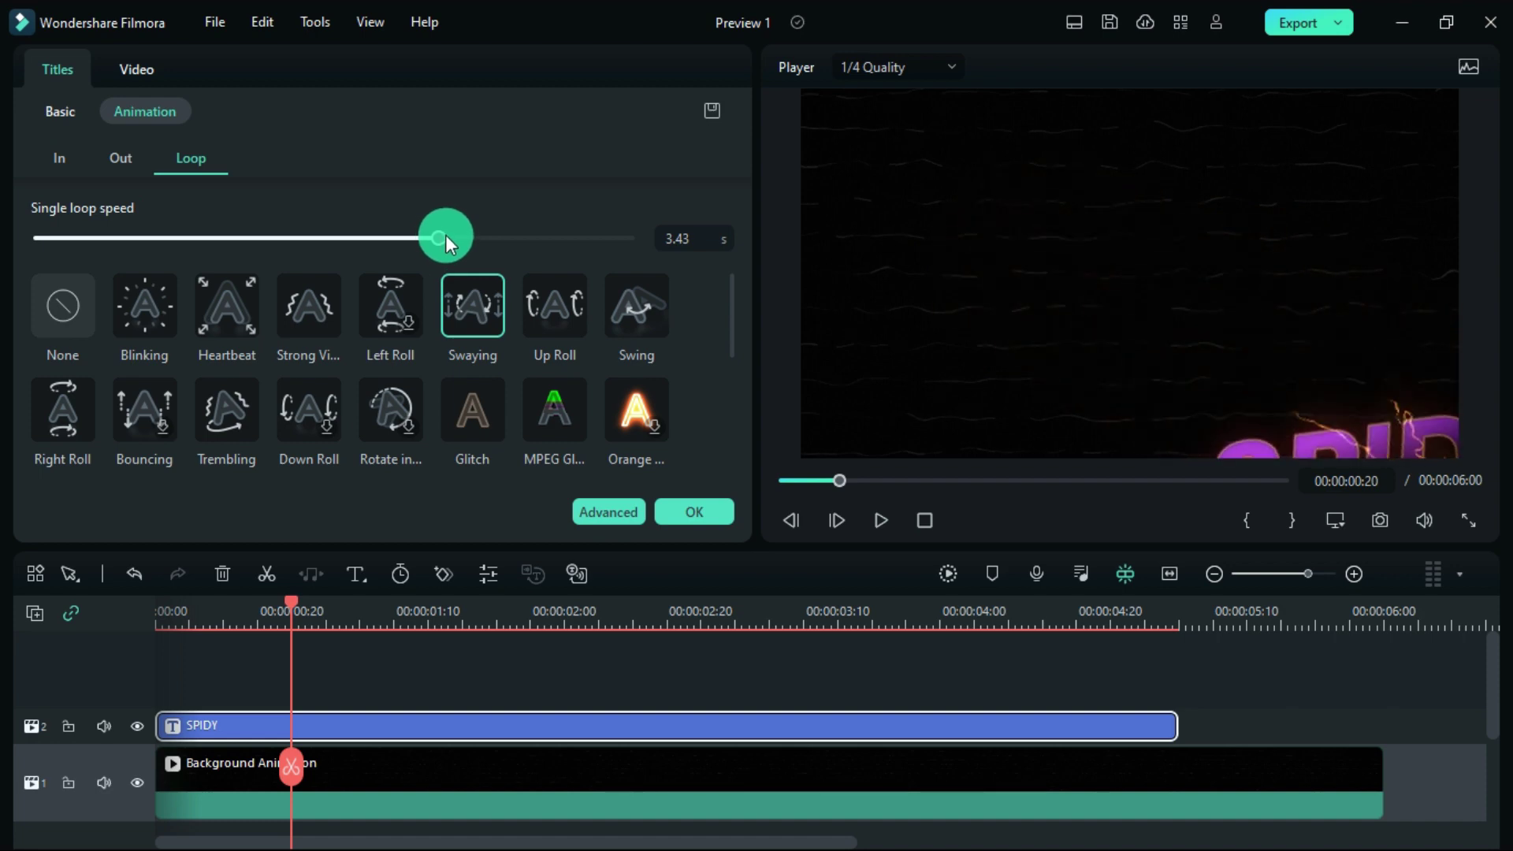
{"action": "left_click_drag", "start_coordinate": [446, 235], "coordinate": [467, 235]}
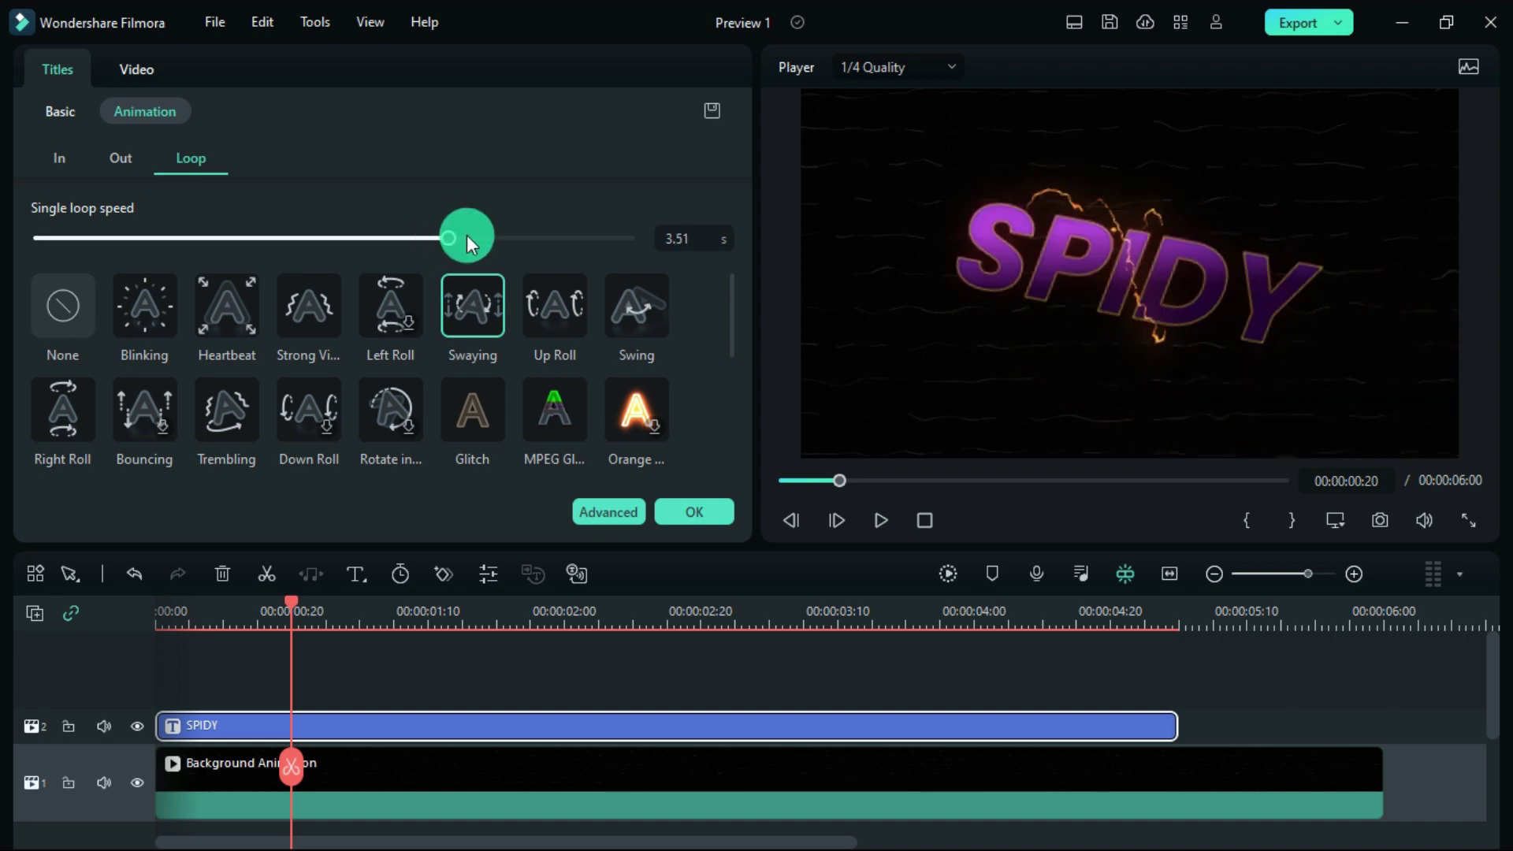
{"action": "left_click", "coordinate": [699, 512]}
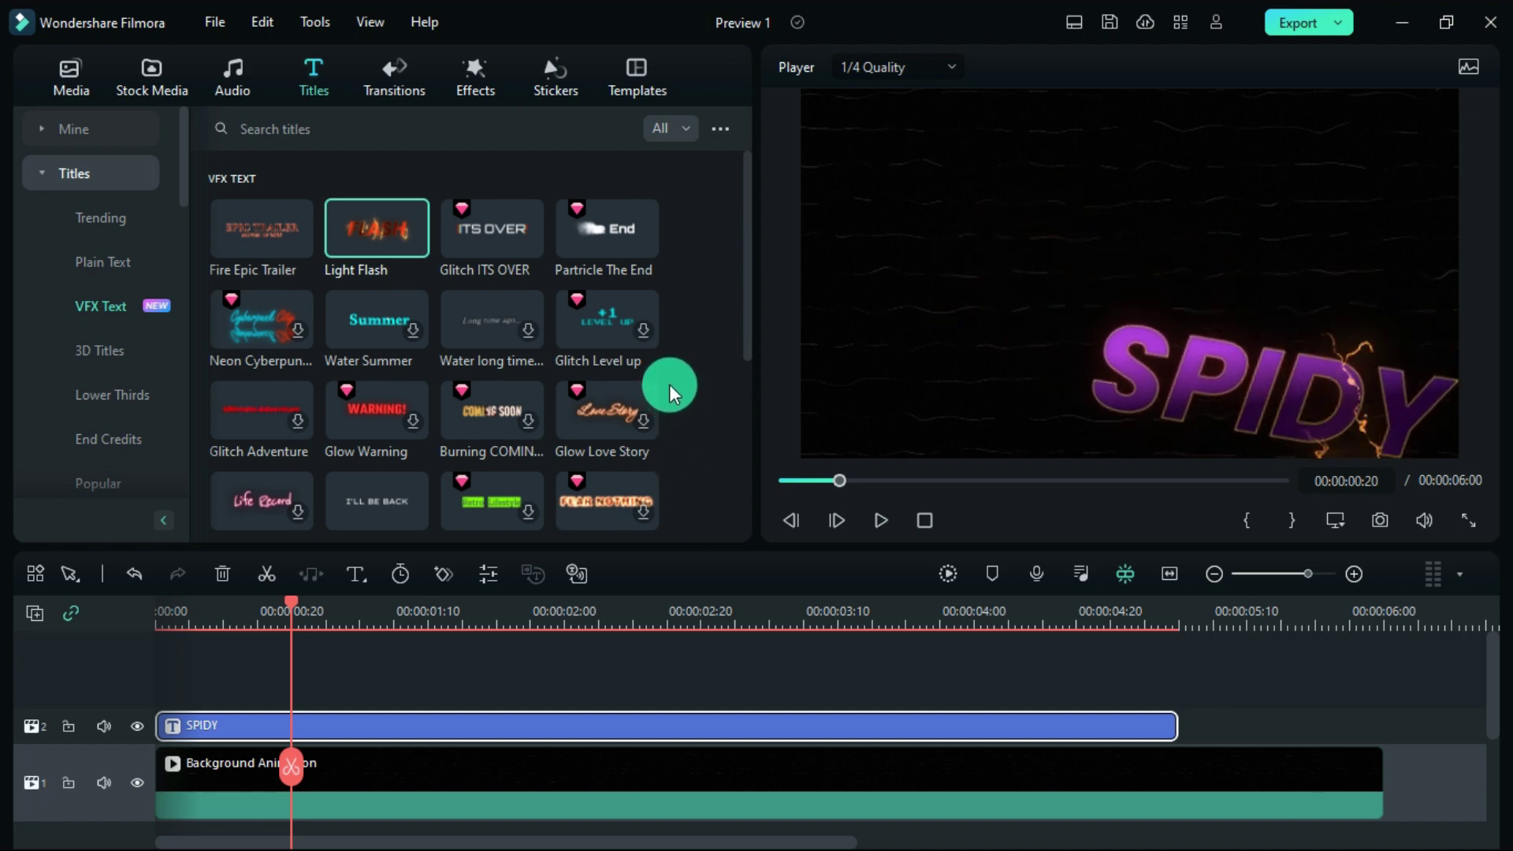
{"action": "mouse_move", "coordinate": [492, 410]}
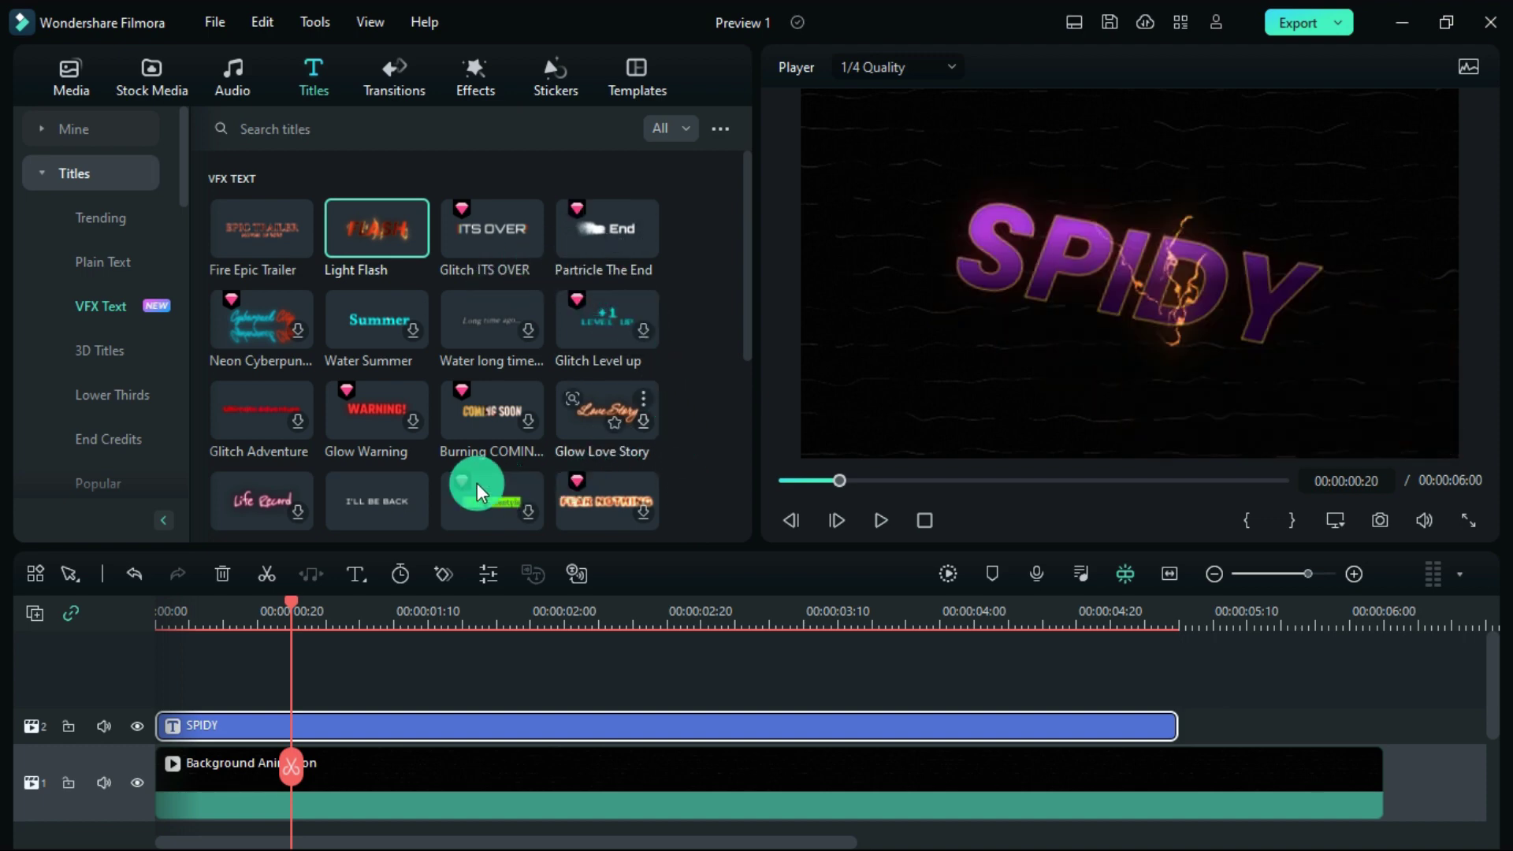
{"action": "scroll", "coordinate": [505, 430], "scroll_direction": "down", "scroll_amount": 1}
{"action": "scroll", "coordinate": [510, 429], "scroll_direction": "down", "scroll_amount": 1}
{"action": "scroll", "coordinate": [510, 429], "scroll_direction": "down", "scroll_amount": 2}
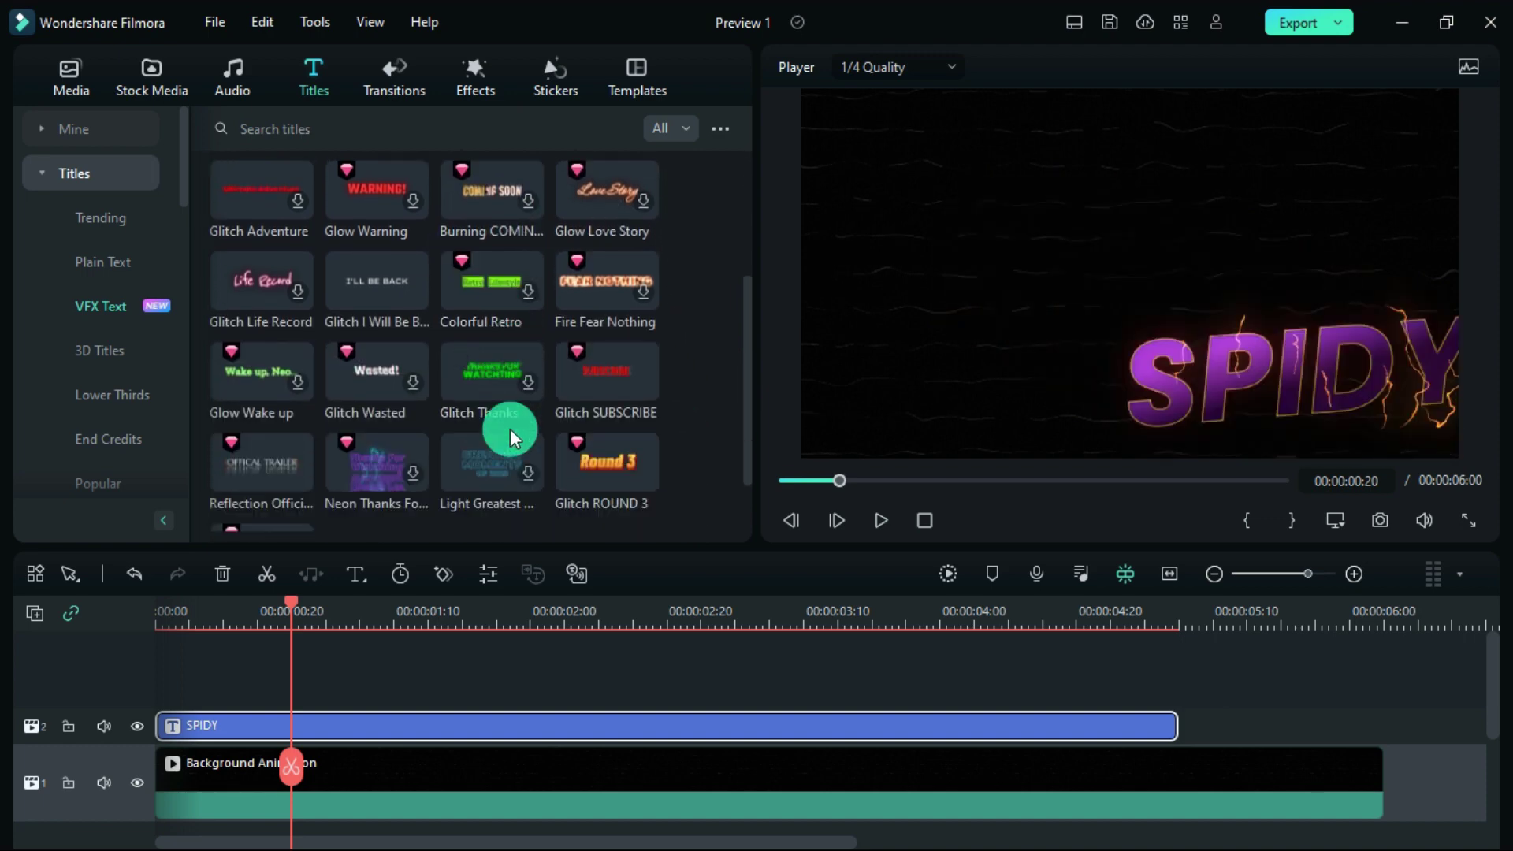
{"action": "scroll", "coordinate": [509, 430], "scroll_direction": "down", "scroll_amount": 2}
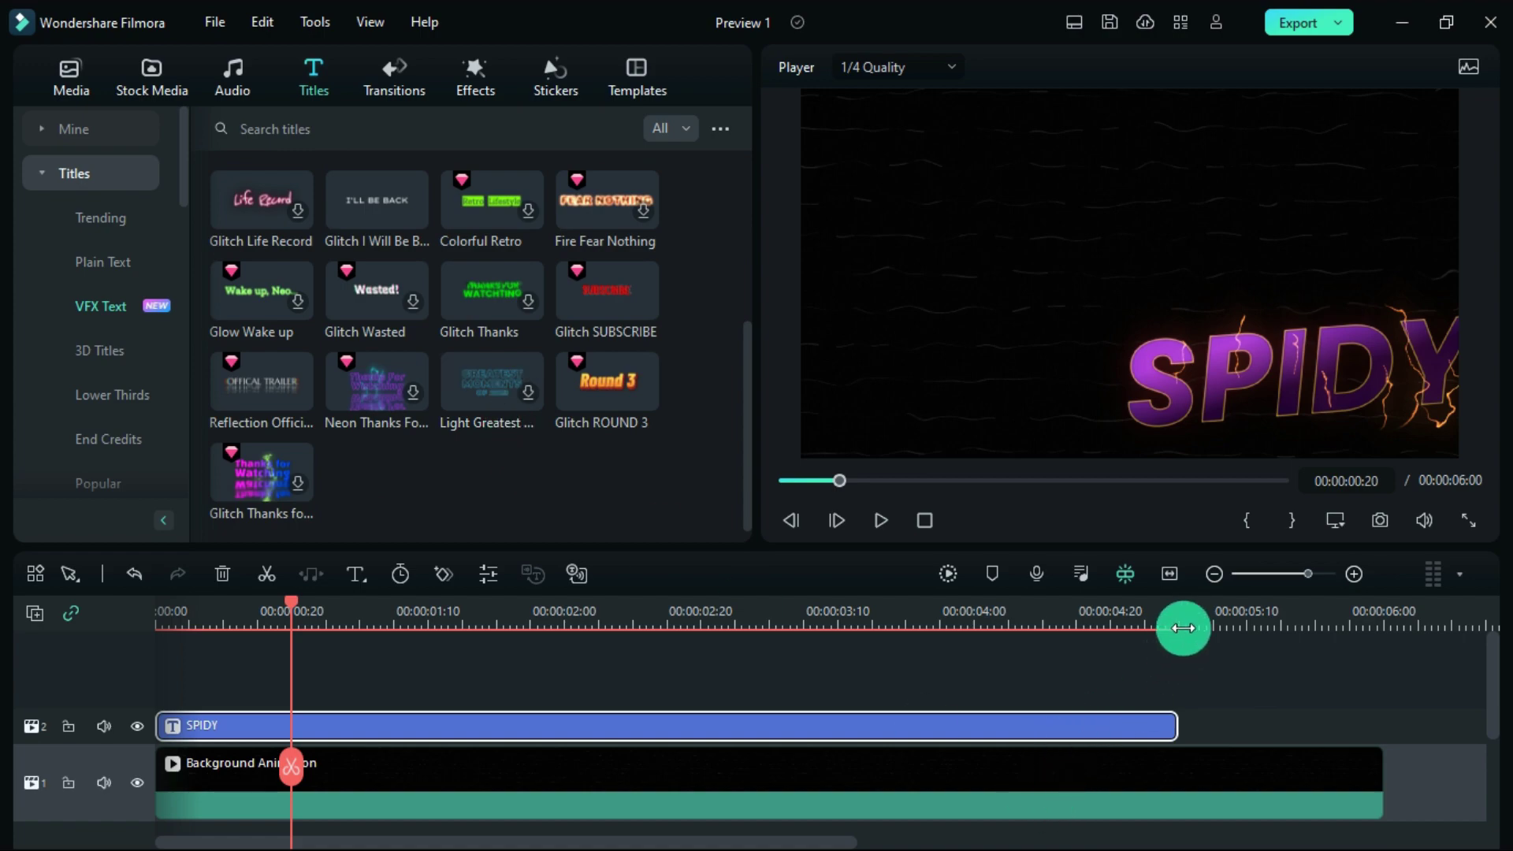